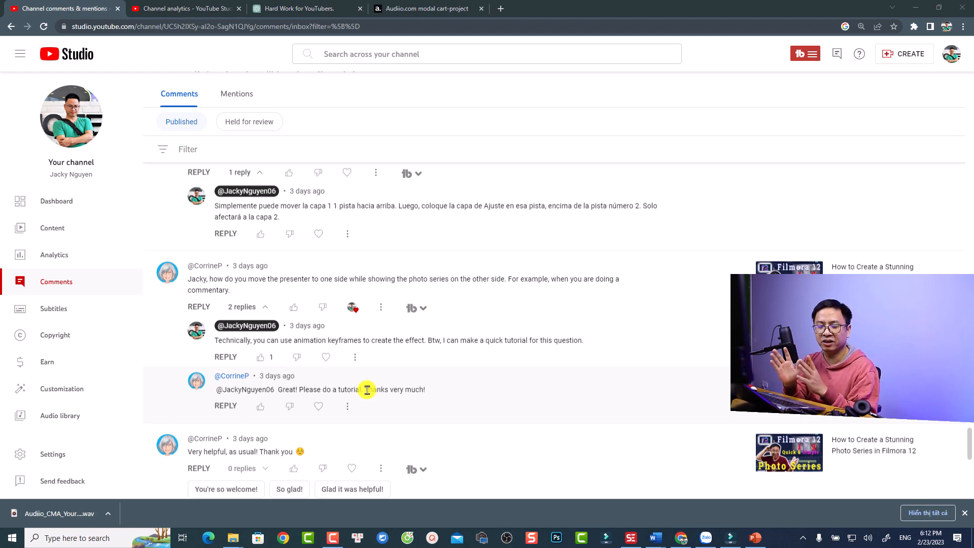
# - Switch to the Nghề YouTuber presentation in PowerPoint and look over its first slides
pyautogui.hotkey('alt', 'Tab')
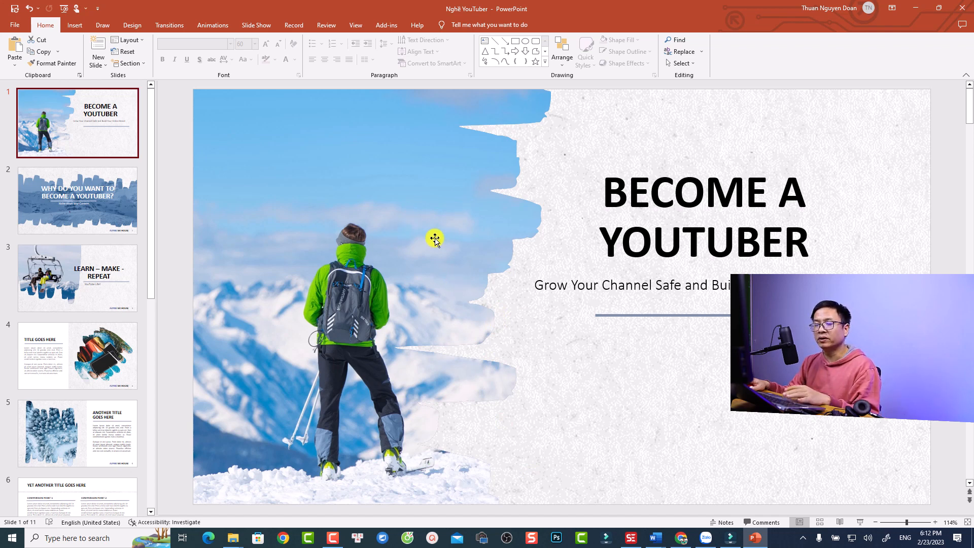
pyautogui.click(105, 198)
pyautogui.click(102, 131)
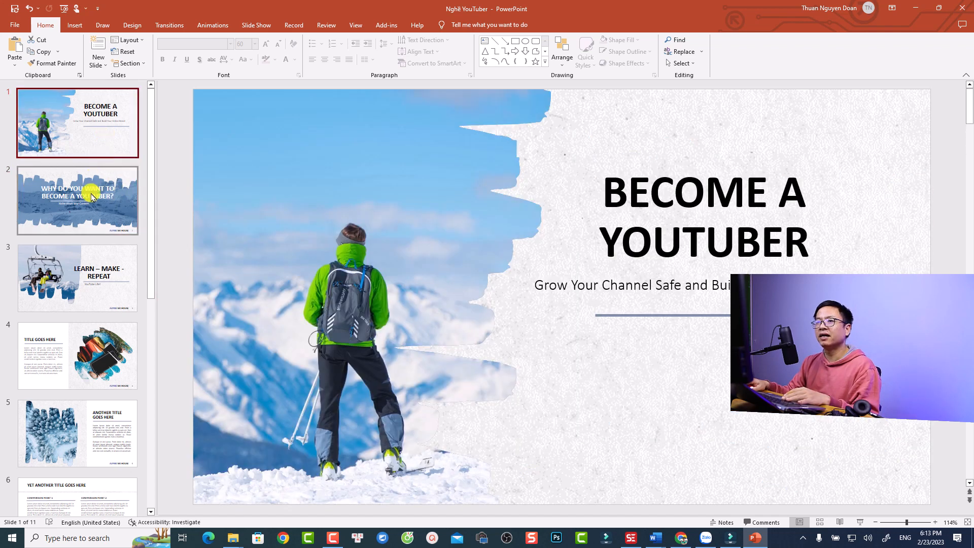
pyautogui.click(87, 213)
pyautogui.click(87, 248)
pyautogui.click(98, 191)
pyautogui.click(96, 133)
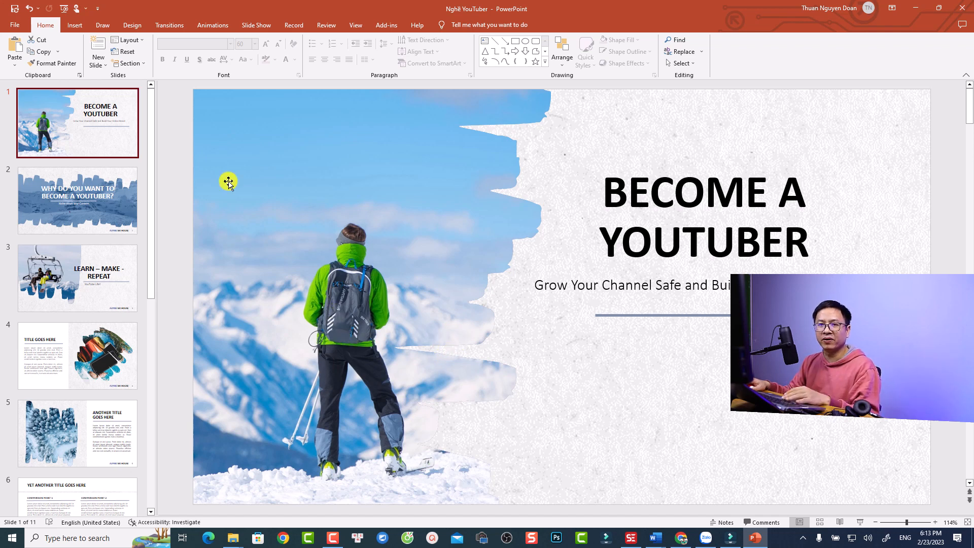
# - Start saving a copy of the presentation to the Desktop and create a new folder named YouTube there
pyautogui.click(11, 27)
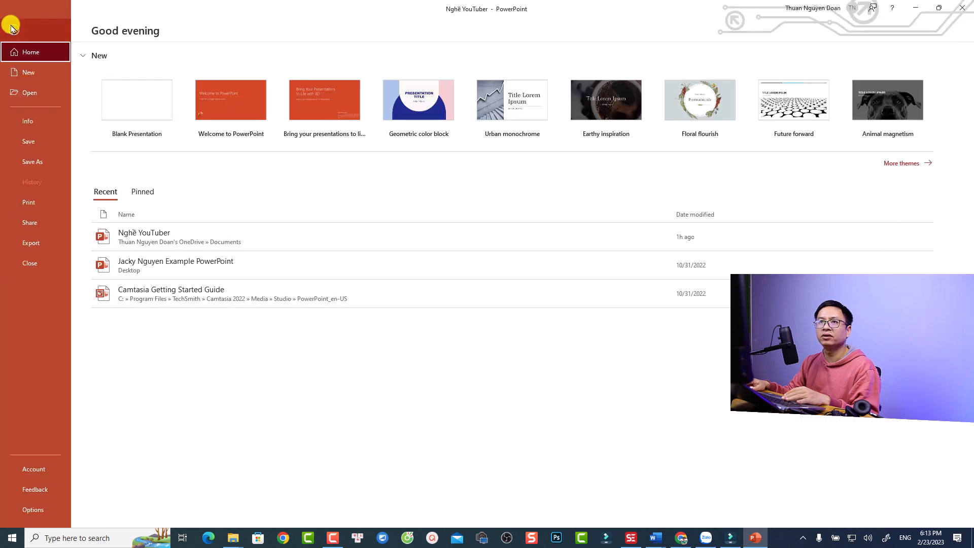
pyautogui.click(34, 161)
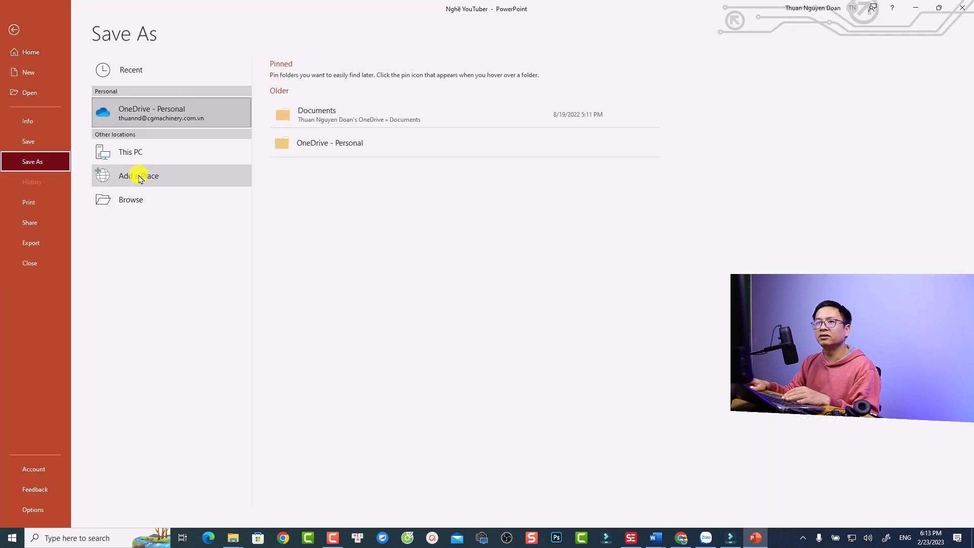
pyautogui.click(134, 151)
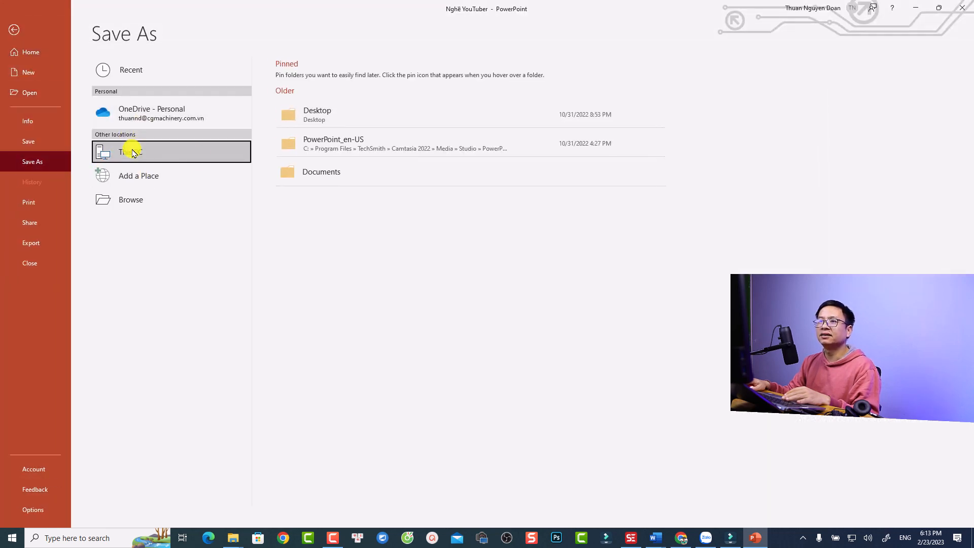
pyautogui.click(312, 116)
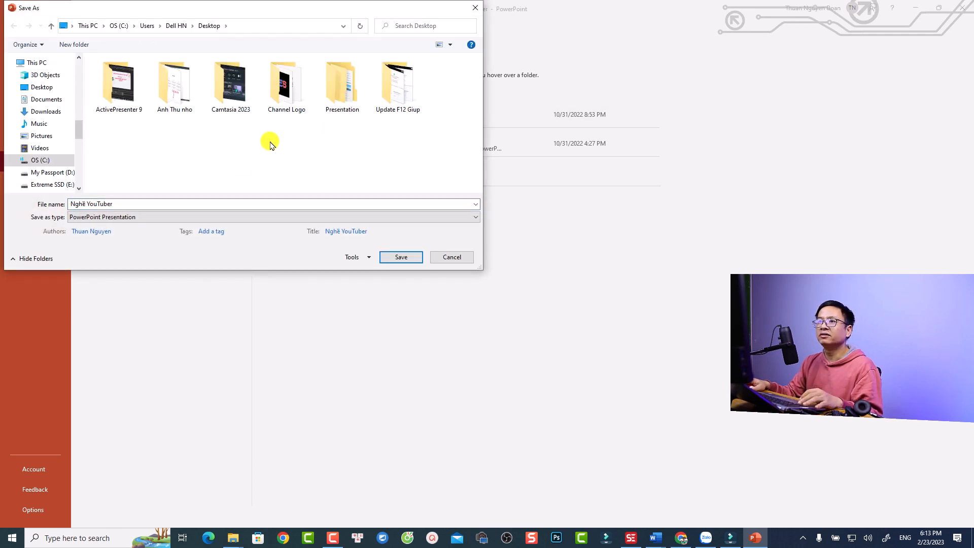
pyautogui.rightClick(269, 144)
pyautogui.moveTo(213, 252)
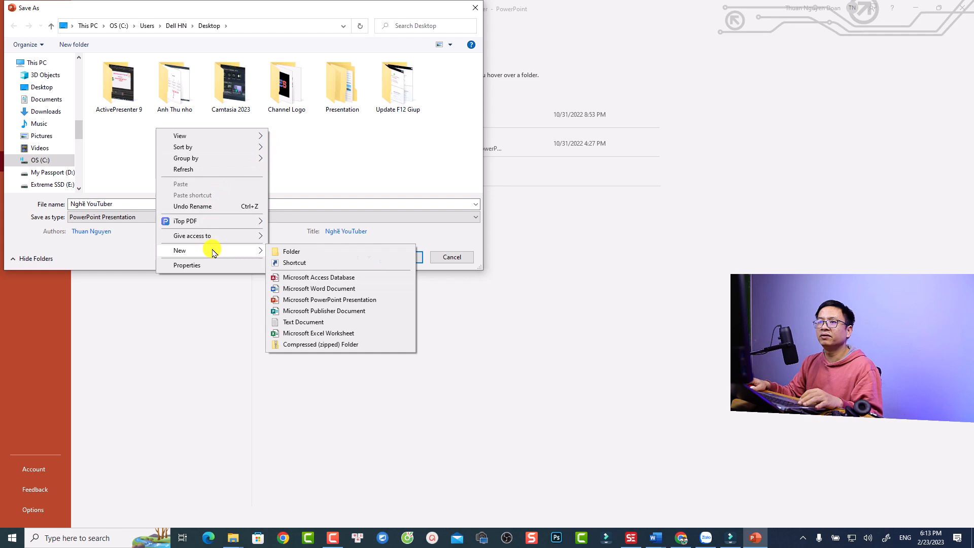
pyautogui.click(290, 251)
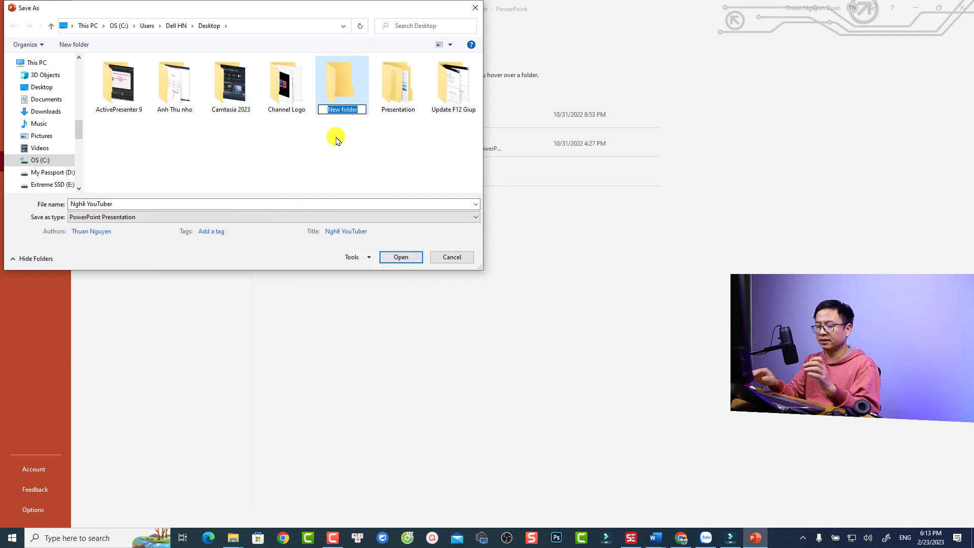
pyautogui.write('YouTube')
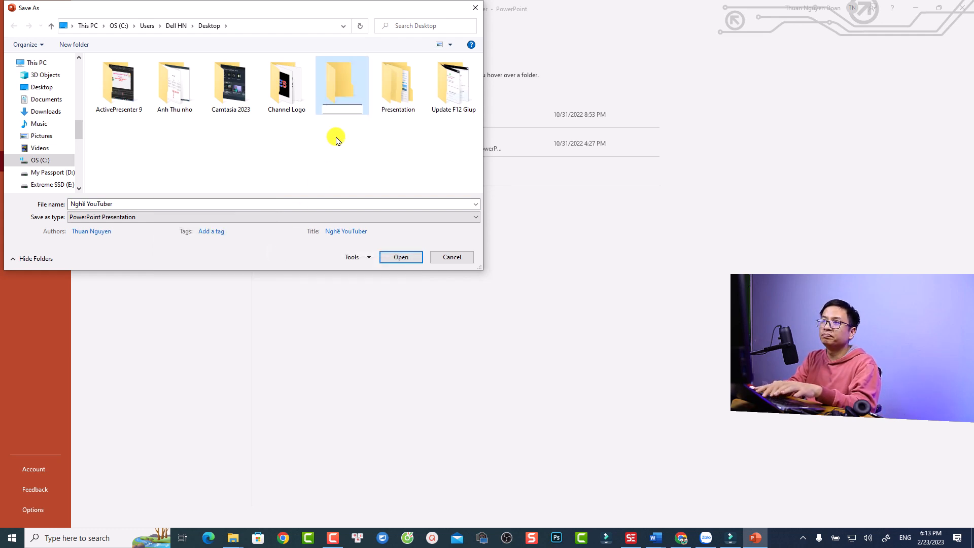
pyautogui.press('Return')
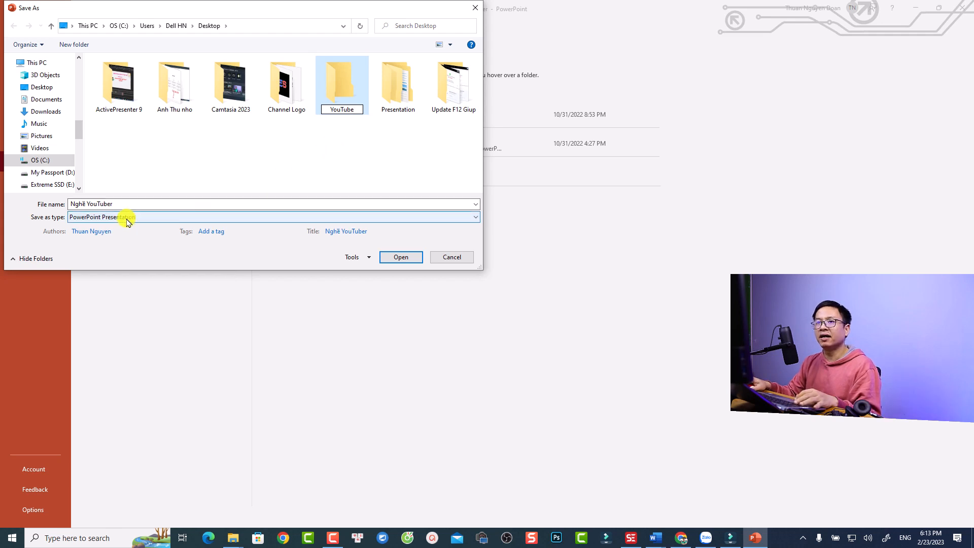
# - Export all slides into the YouTube folder in PNG Portable Network Graphics Format, keeping the file name Nghề YouTuber
pyautogui.click(126, 220)
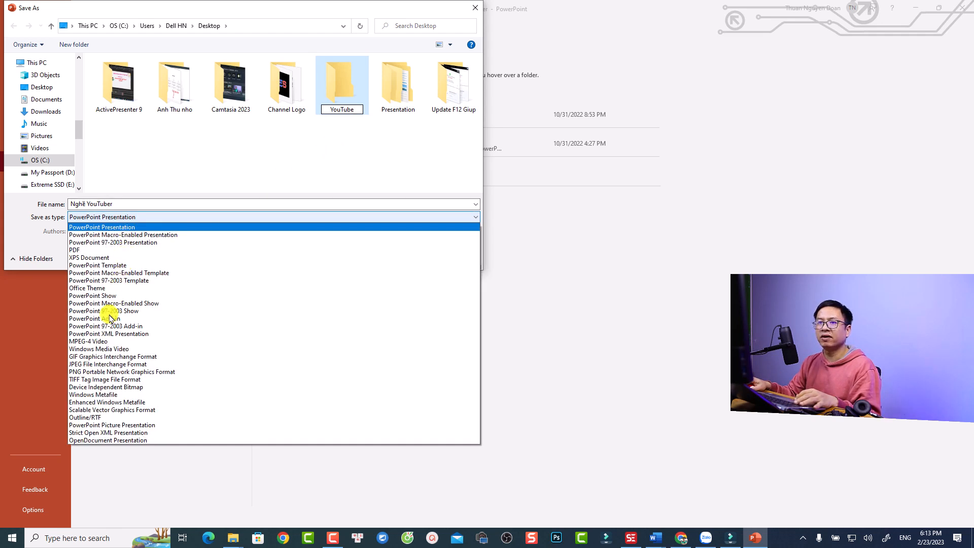
pyautogui.click(127, 218)
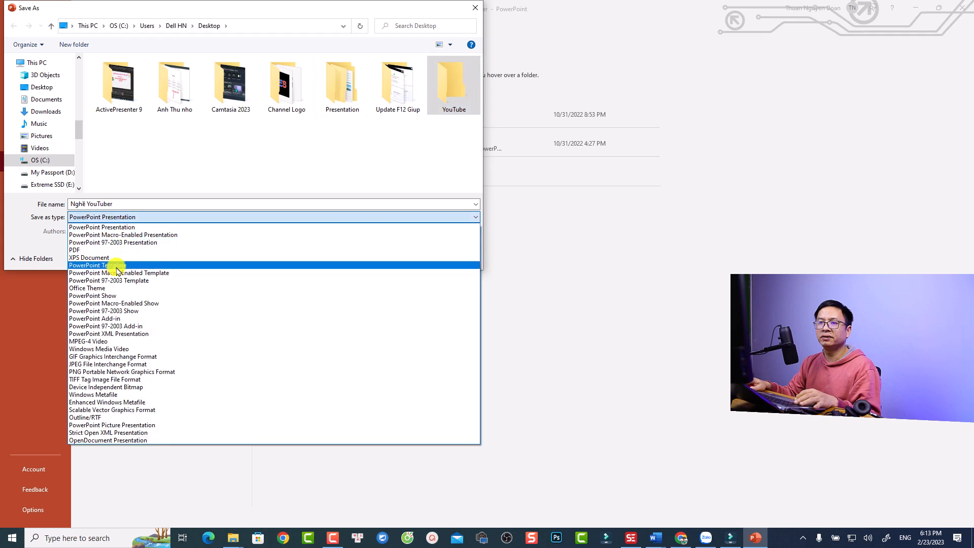
pyautogui.click(97, 374)
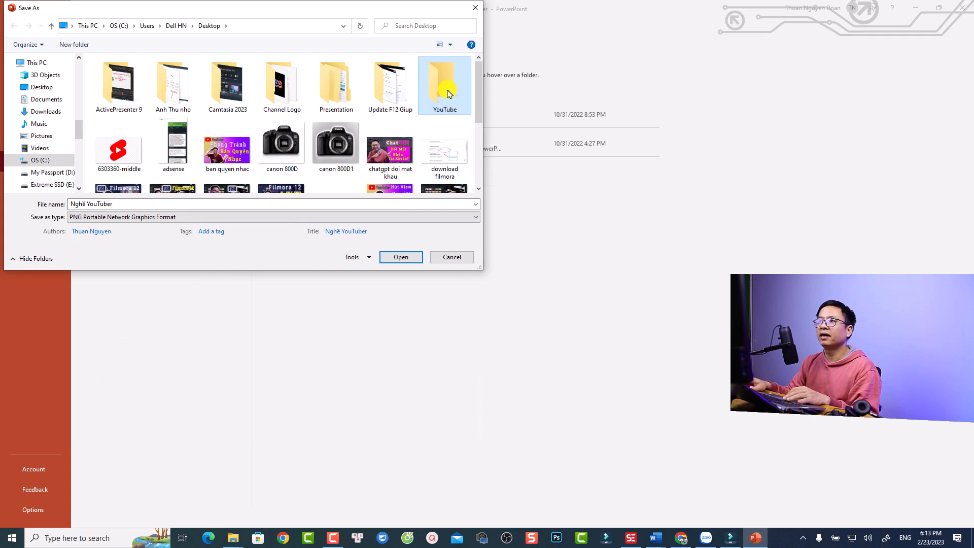
pyautogui.doubleClick(443, 91)
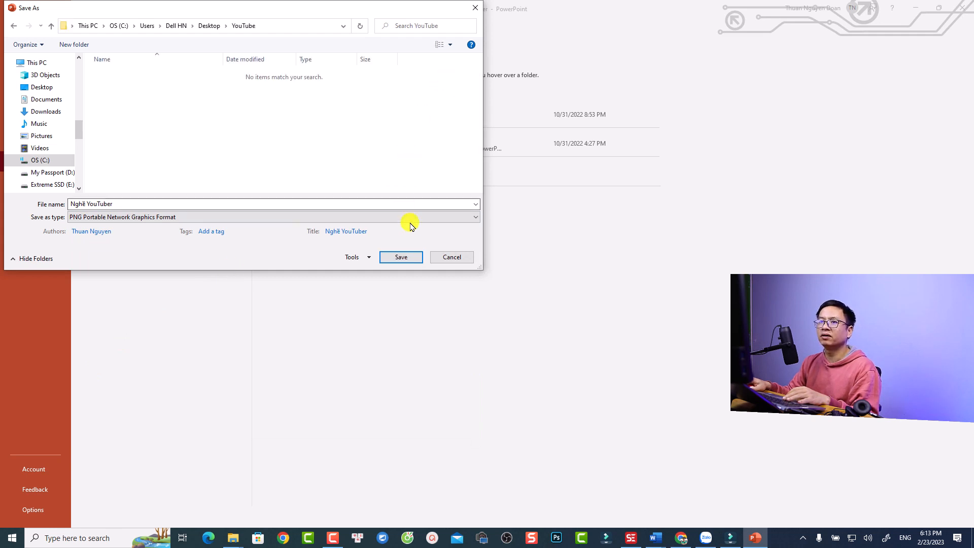
pyautogui.click(401, 257)
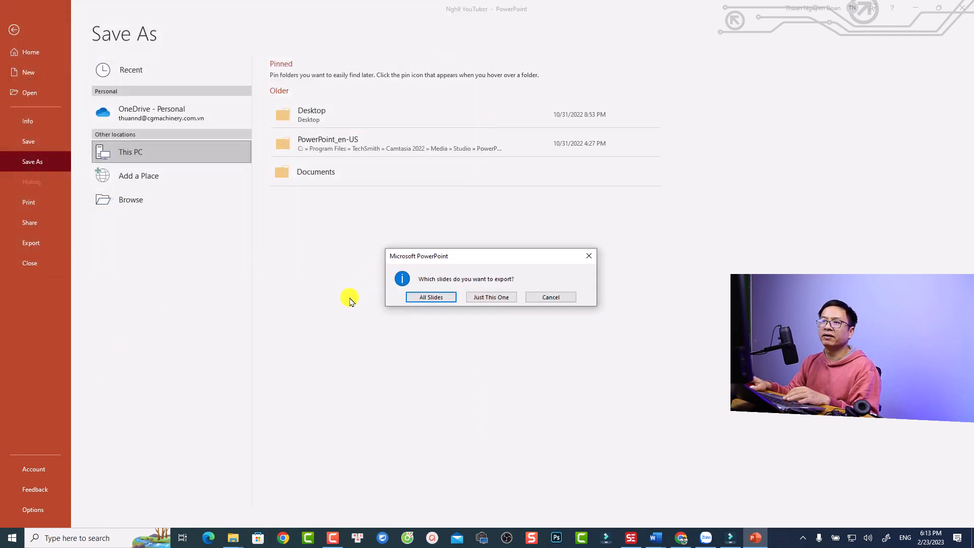
pyautogui.click(435, 298)
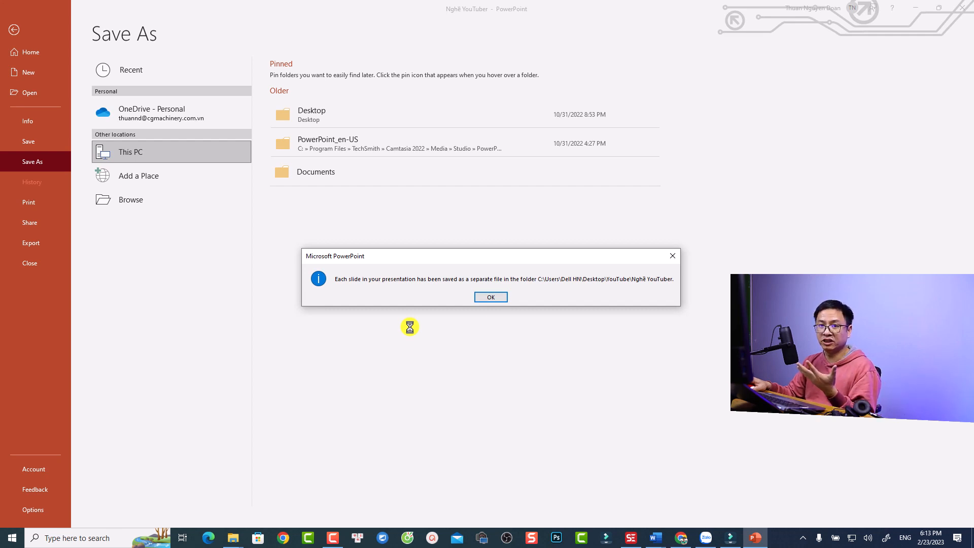
pyautogui.click(497, 298)
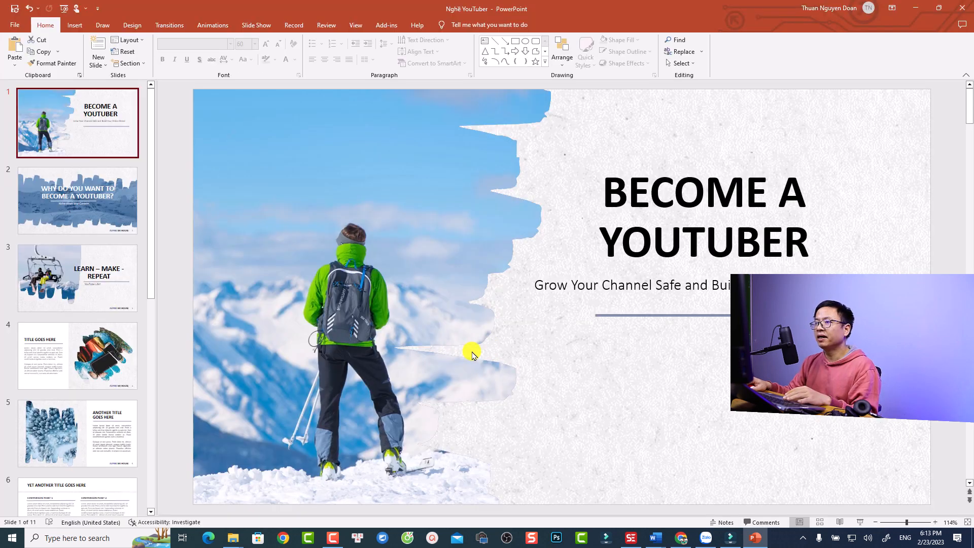
# - Switch to Filmora, preview the opening of the presenter clip on the top track, and check the available recording options
pyautogui.click(730, 537)
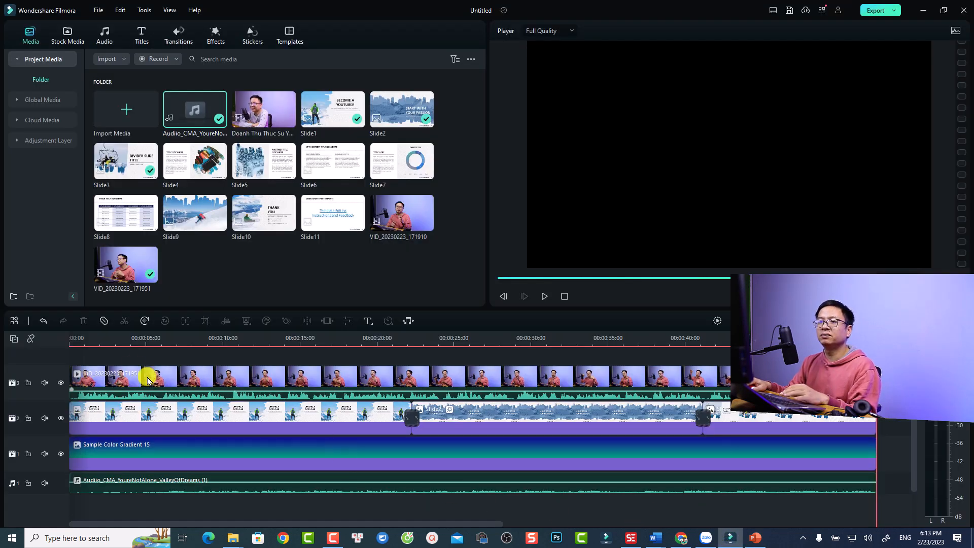
pyautogui.click(77, 340)
pyautogui.moveTo(114, 378); pyautogui.dragTo(252, 396)
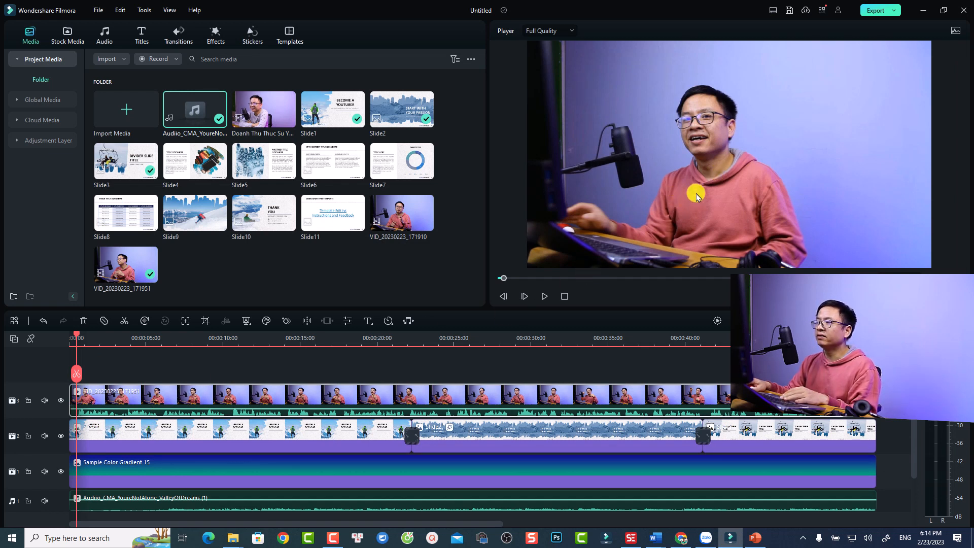
pyautogui.press('space')
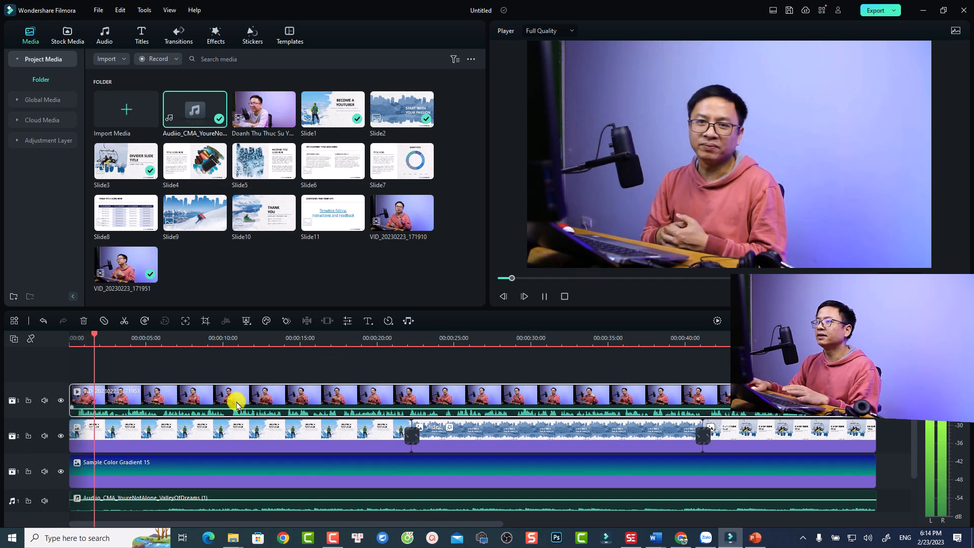
pyautogui.press('space')
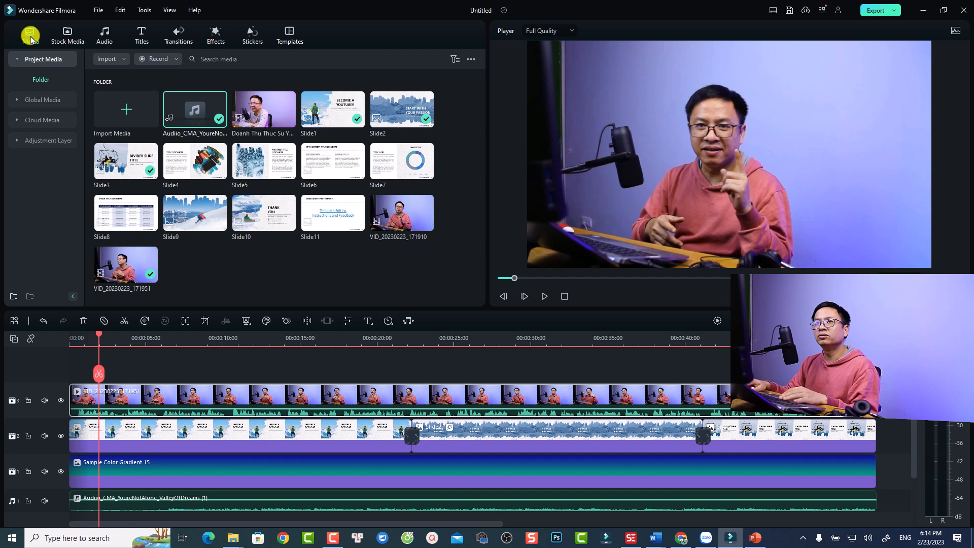
pyautogui.click(173, 60)
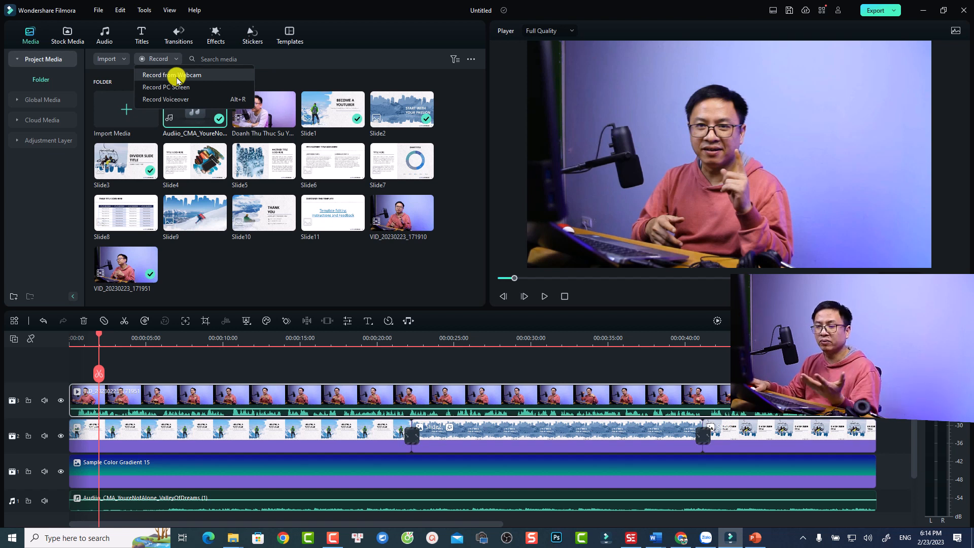
pyautogui.click(136, 396)
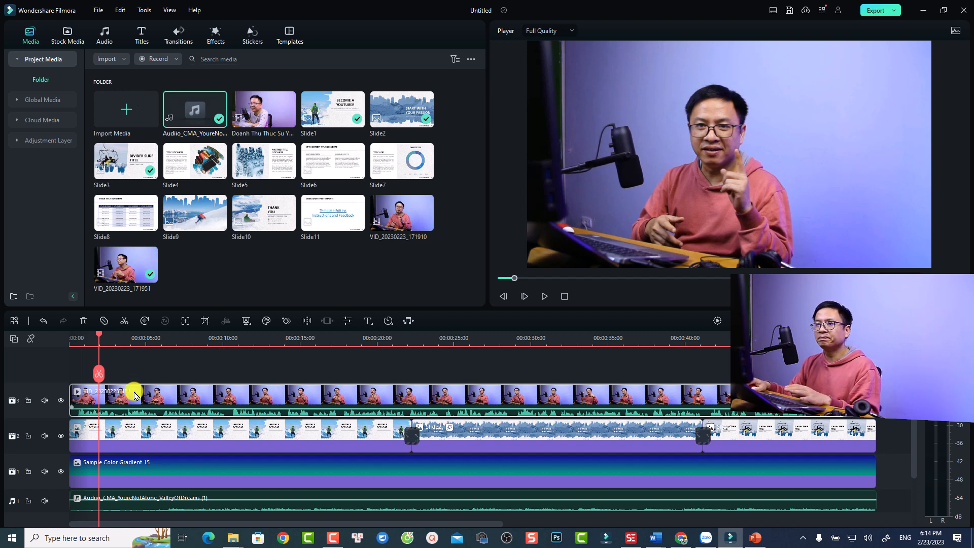
# - Preview the timeline around the transition between the first and second slides, with the presenter shown beside them
pyautogui.click(173, 441)
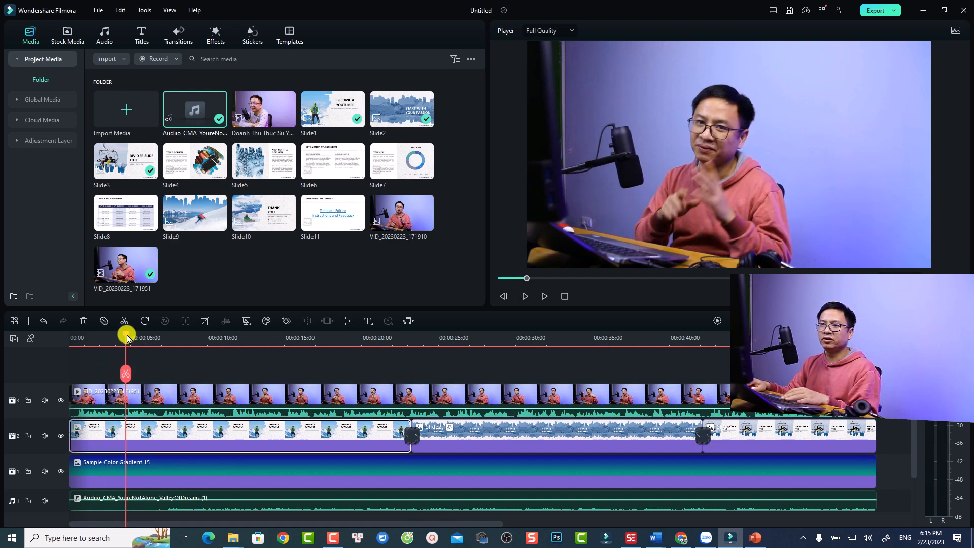
pyautogui.moveTo(127, 337); pyautogui.dragTo(401, 371)
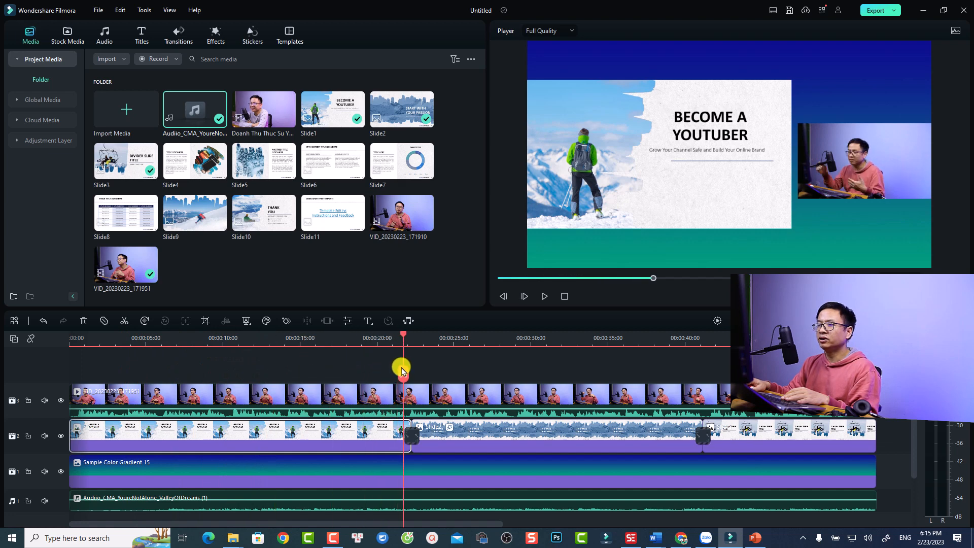
pyautogui.press('space')
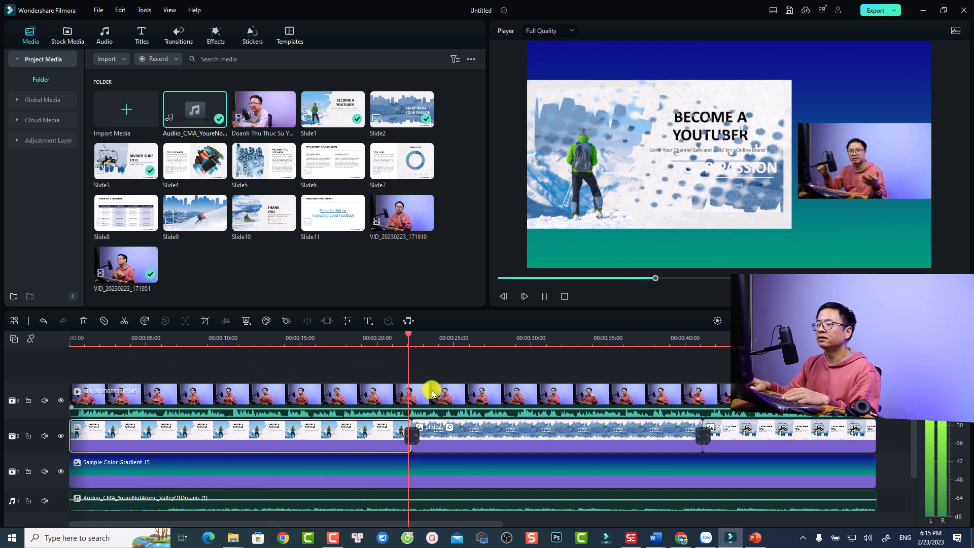
pyautogui.press('space')
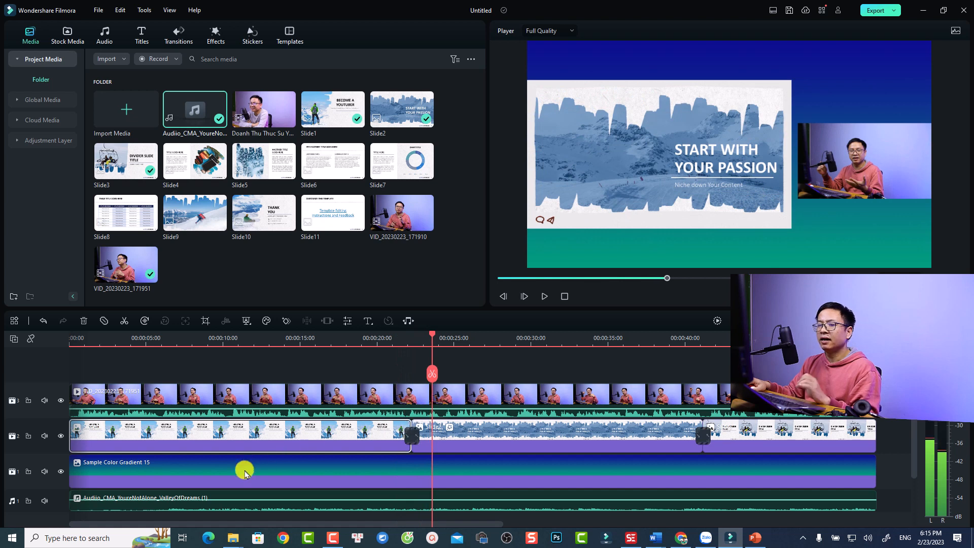
# - Delete all clips from the timeline, including the presenter video, slides, gradient background and music
pyautogui.click(245, 472)
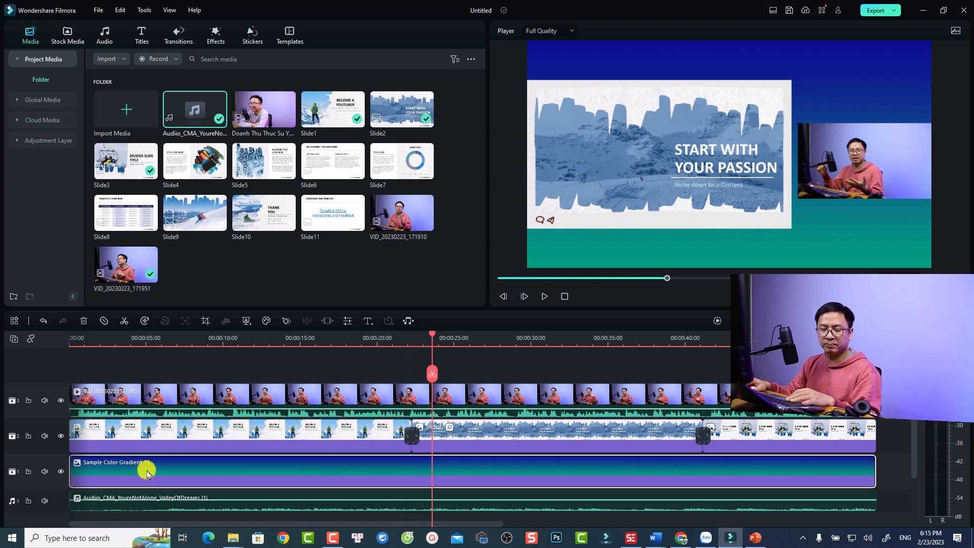
pyautogui.click(325, 403)
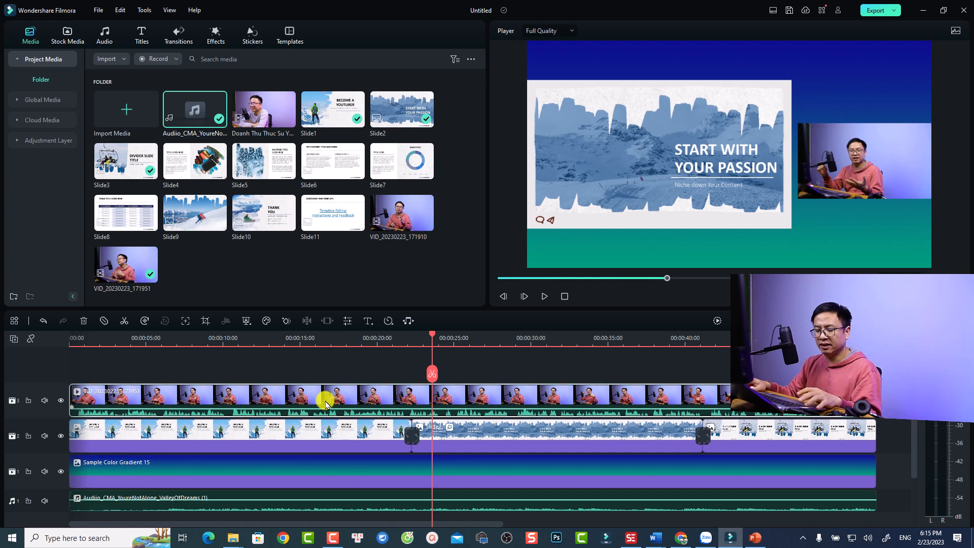
pyautogui.hotkey('ctrl', 'a')
pyautogui.press('Delete')
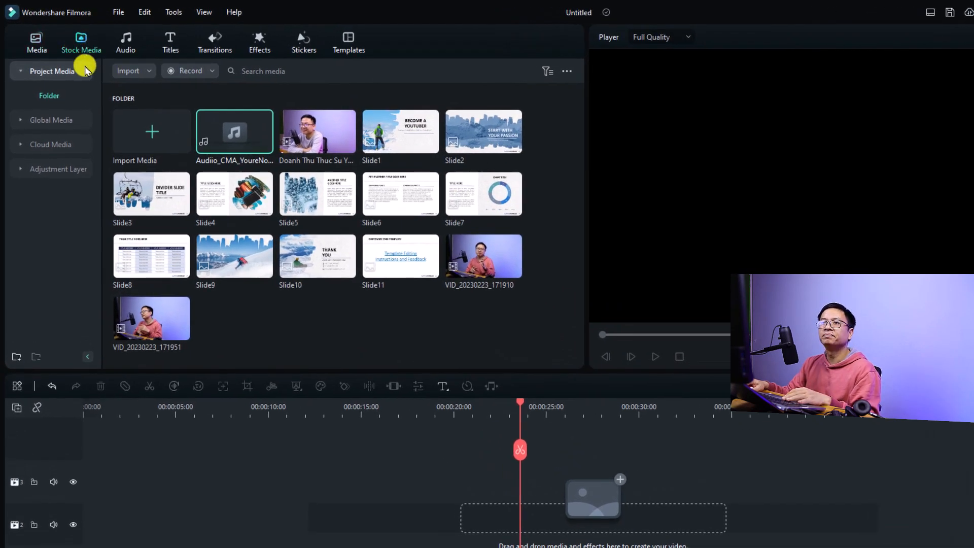
# - Place the stock Sample Color Gradient 15 background at the start of video track 1 and extend it to about 53 seconds
pyautogui.click(81, 48)
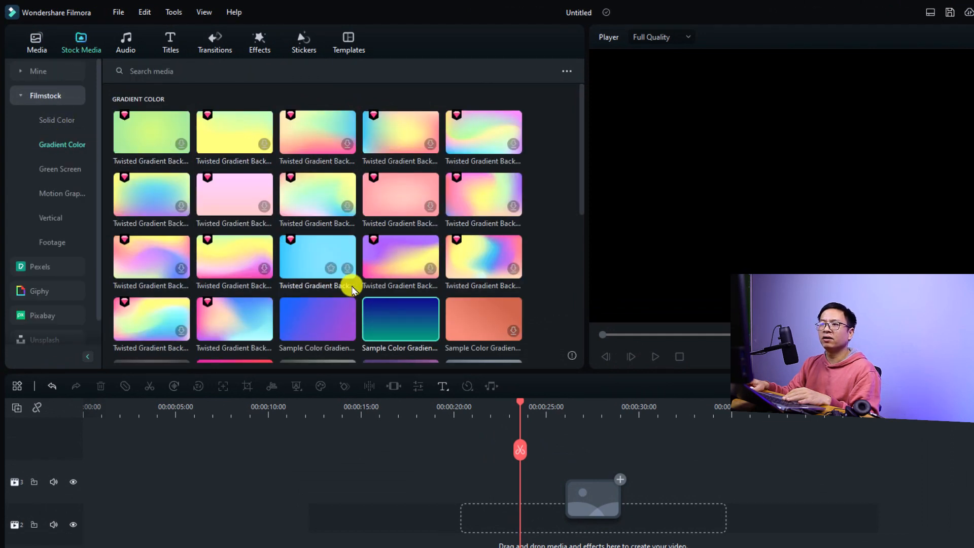
pyautogui.moveTo(381, 335)
pyautogui.moveTo(382, 336); pyautogui.dragTo(79, 527)
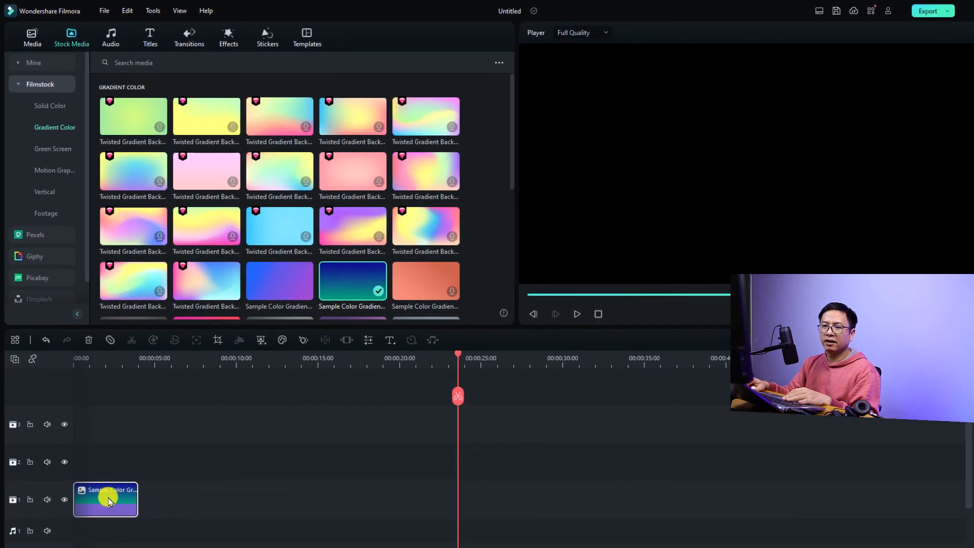
pyautogui.click(93, 356)
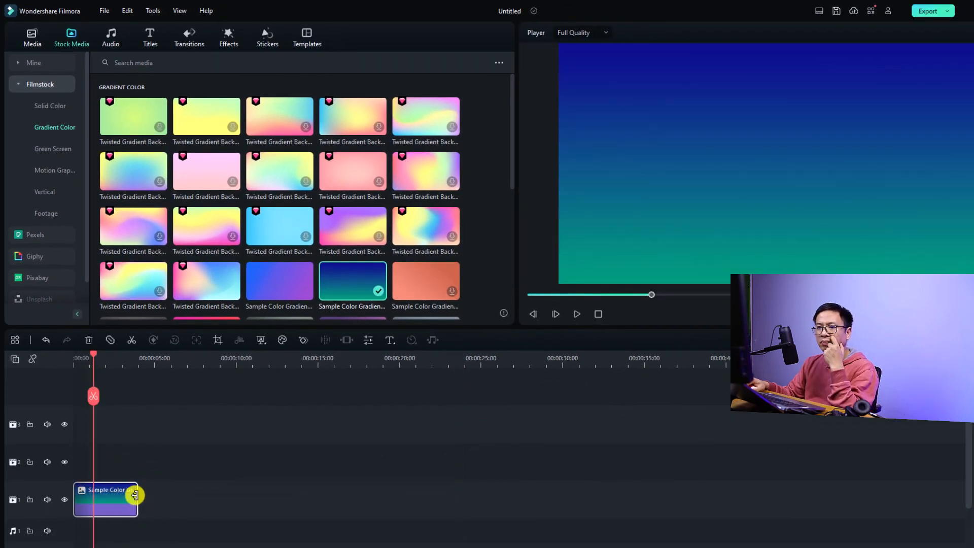
pyautogui.moveTo(136, 495); pyautogui.dragTo(938, 476)
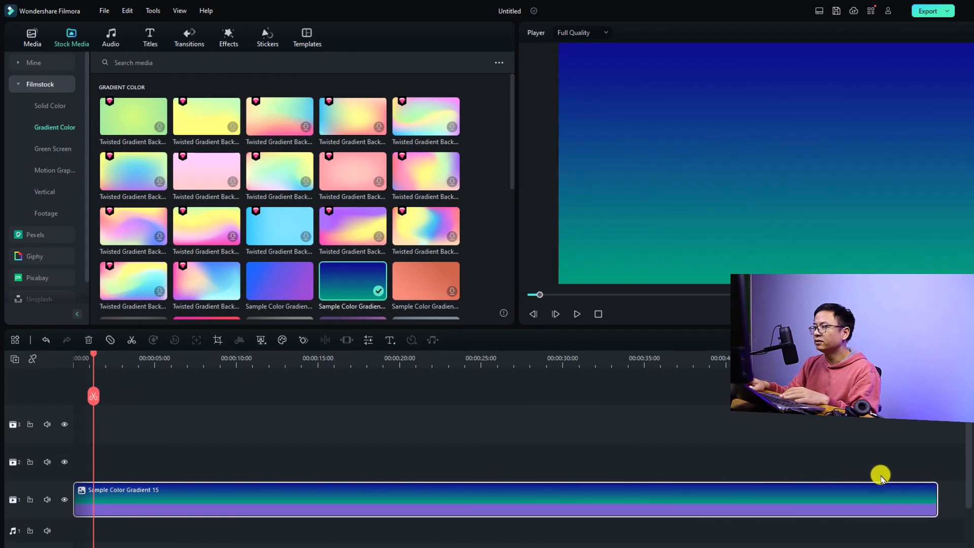
# - Place Slide1 from the project media at the start of video track 2, above the gradient background
pyautogui.moveTo(93, 351); pyautogui.dragTo(71, 354)
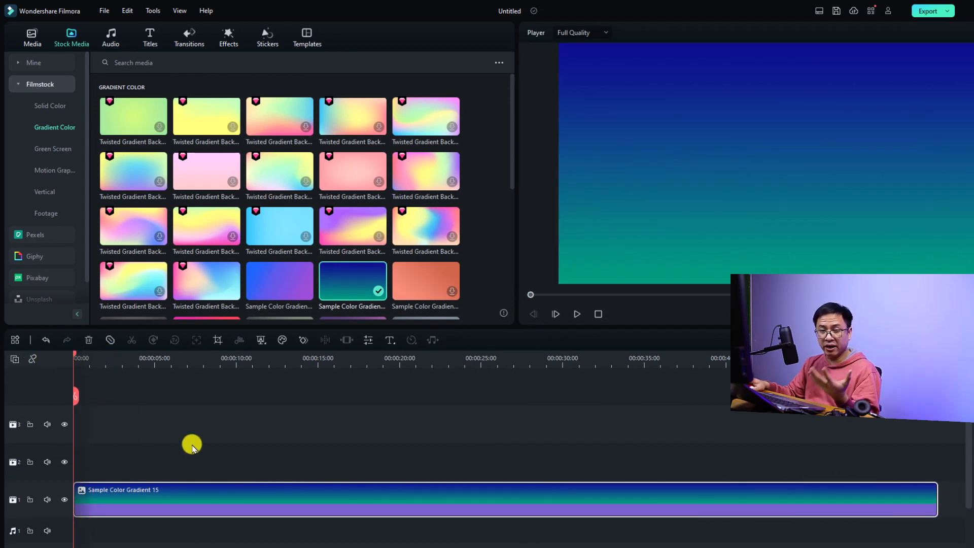
pyautogui.click(22, 41)
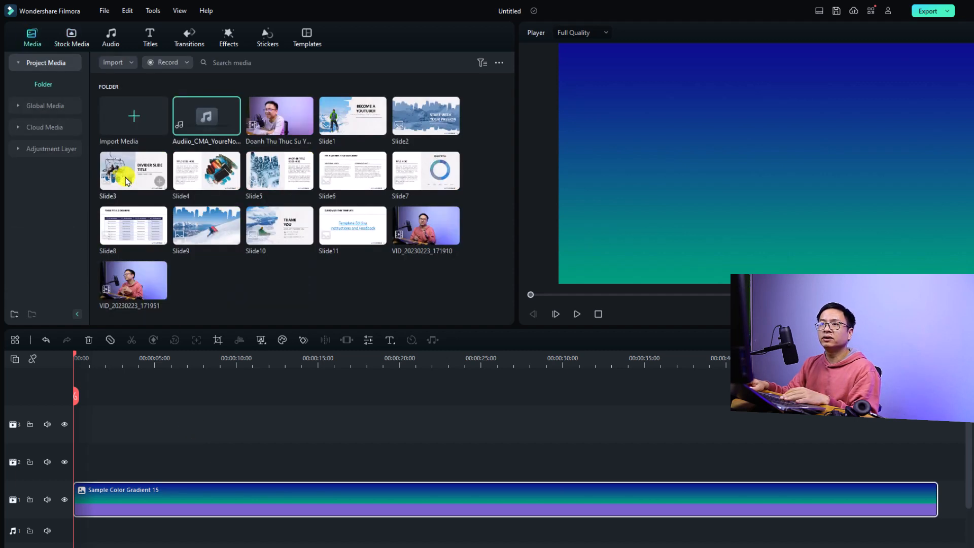
pyautogui.moveTo(339, 128); pyautogui.dragTo(78, 459)
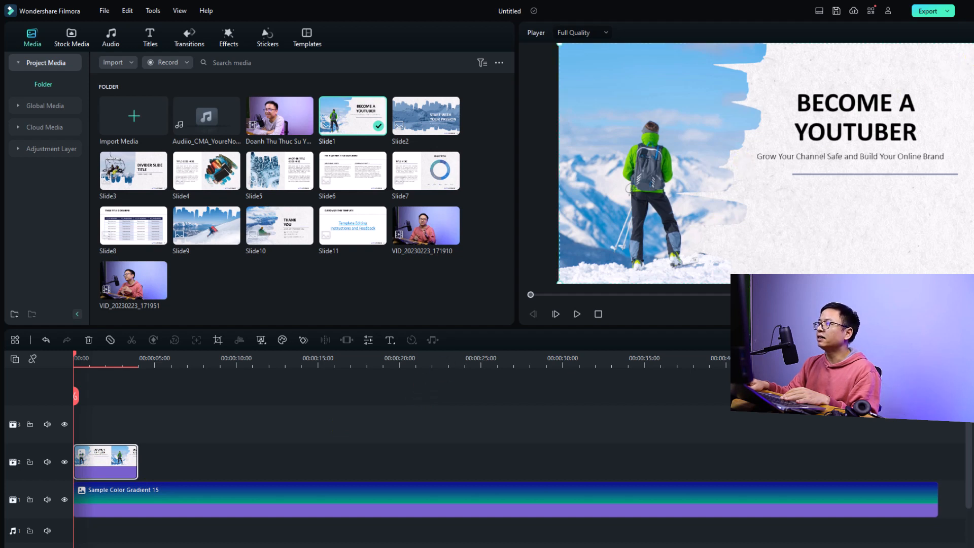
# - Shrink Slide1 to just over half the frame width, position it on the left of the picture, and extend its clip to about 16 seconds
pyautogui.moveTo(973, 45); pyautogui.dragTo(792, 165)
pyautogui.moveTo(724, 213); pyautogui.dragTo(758, 137)
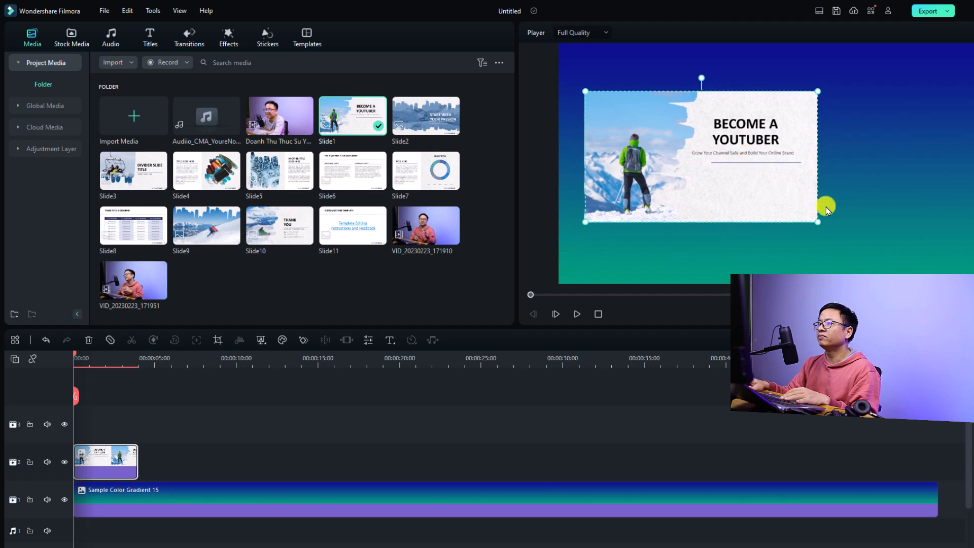
pyautogui.moveTo(817, 220); pyautogui.dragTo(832, 230)
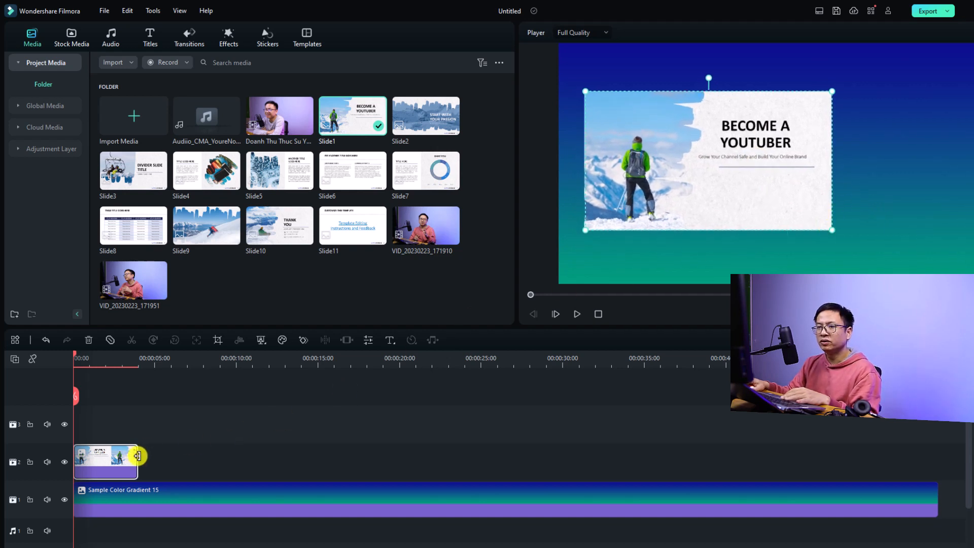
pyautogui.moveTo(137, 455); pyautogui.dragTo(328, 451)
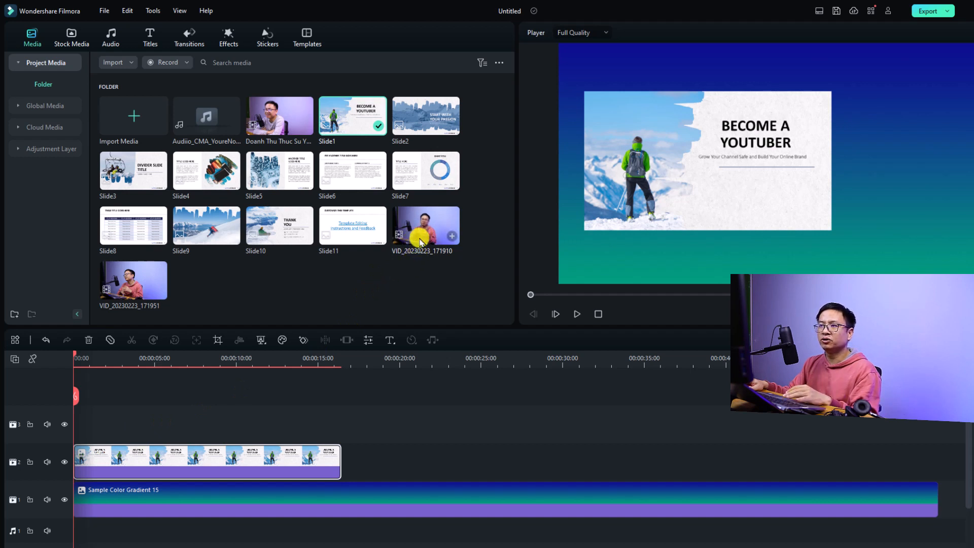
# - Place VID_20230223_171951 at the start of video track 3 and play it to about 8 seconds
pyautogui.moveTo(319, 381); pyautogui.dragTo(388, 261)
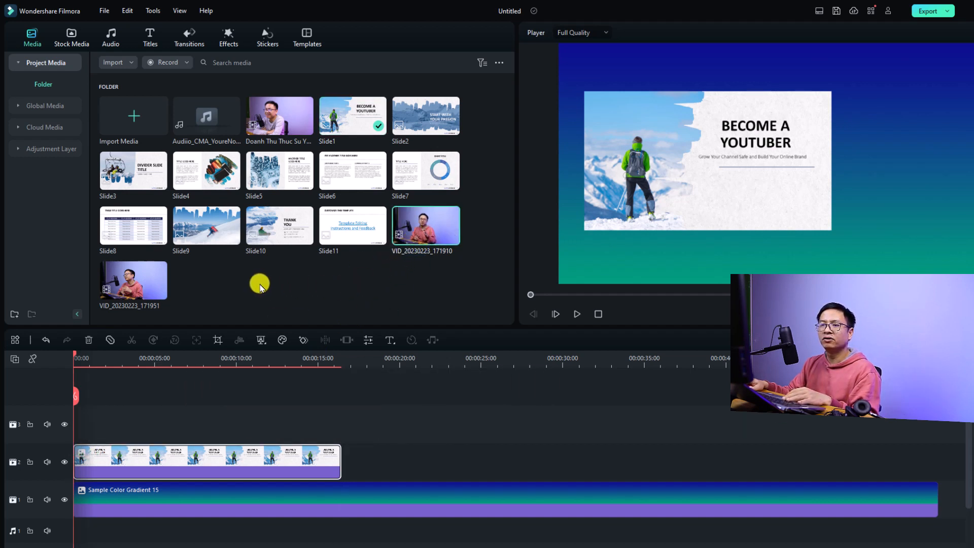
pyautogui.moveTo(115, 293); pyautogui.dragTo(74, 427)
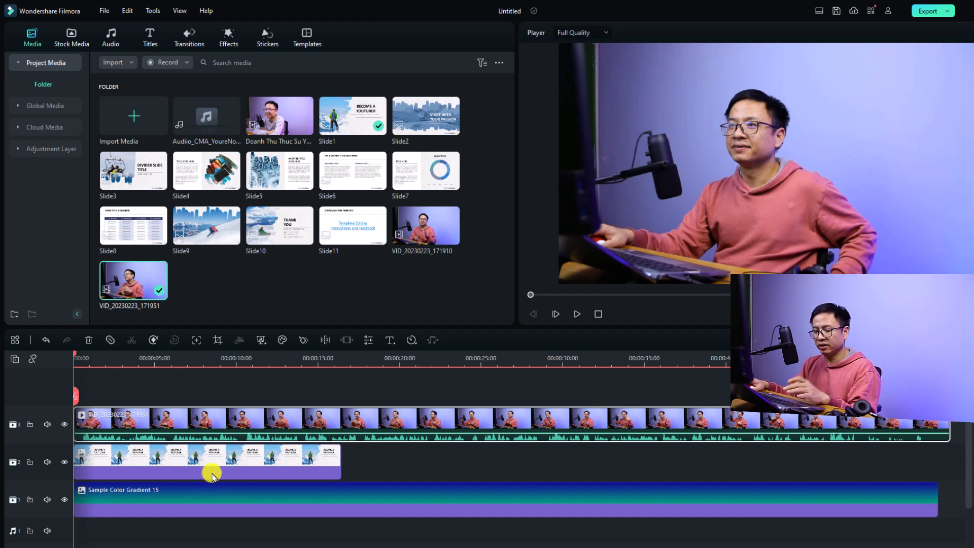
pyautogui.press('space')
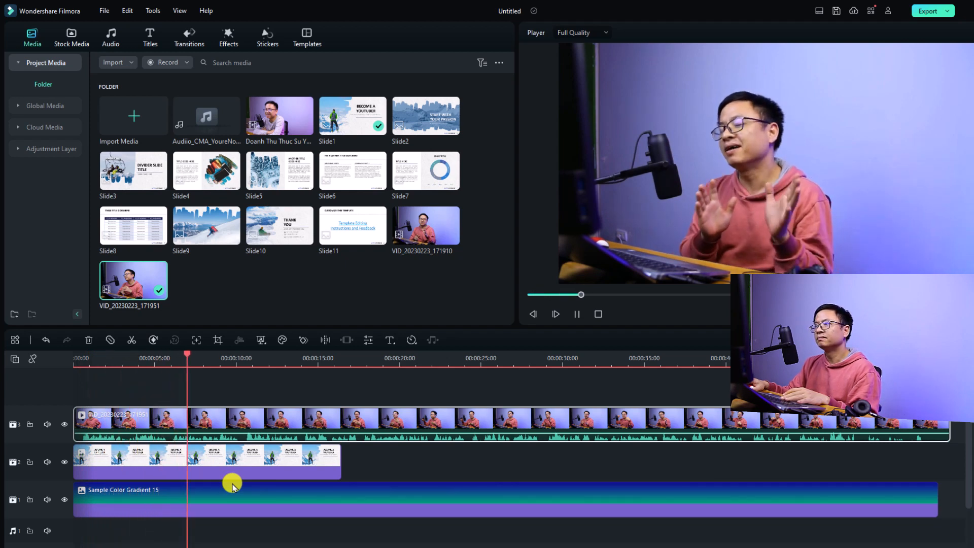
pyautogui.press('space')
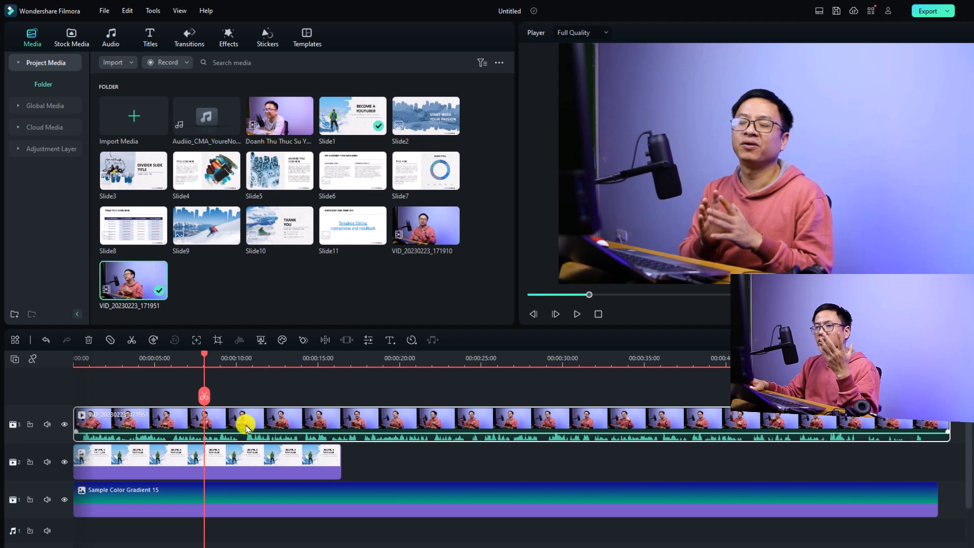
# - Keyframe the presenter clip at about 8 seconds, and about half a second further on scale it to 32.7% at X position 646.43
pyautogui.click(304, 341)
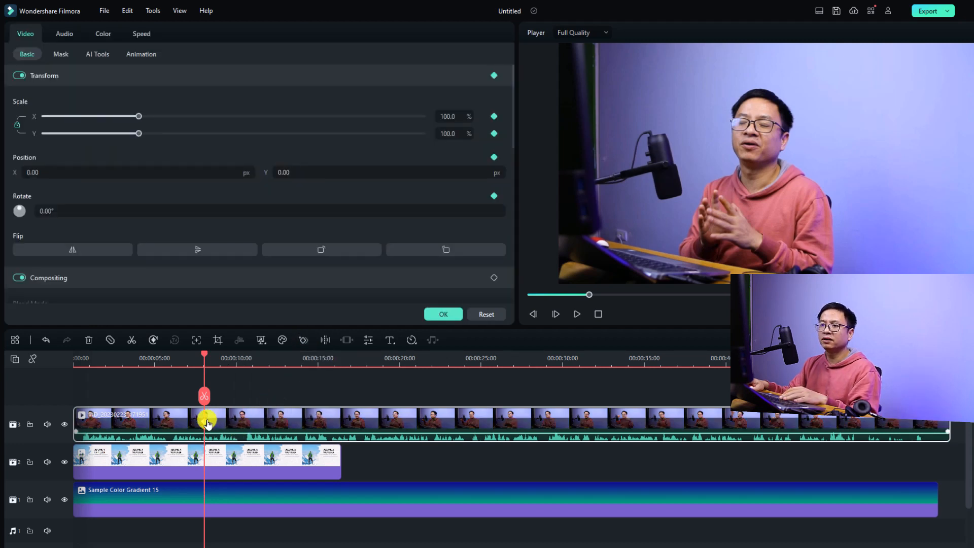
pyautogui.moveTo(205, 357); pyautogui.dragTo(216, 359)
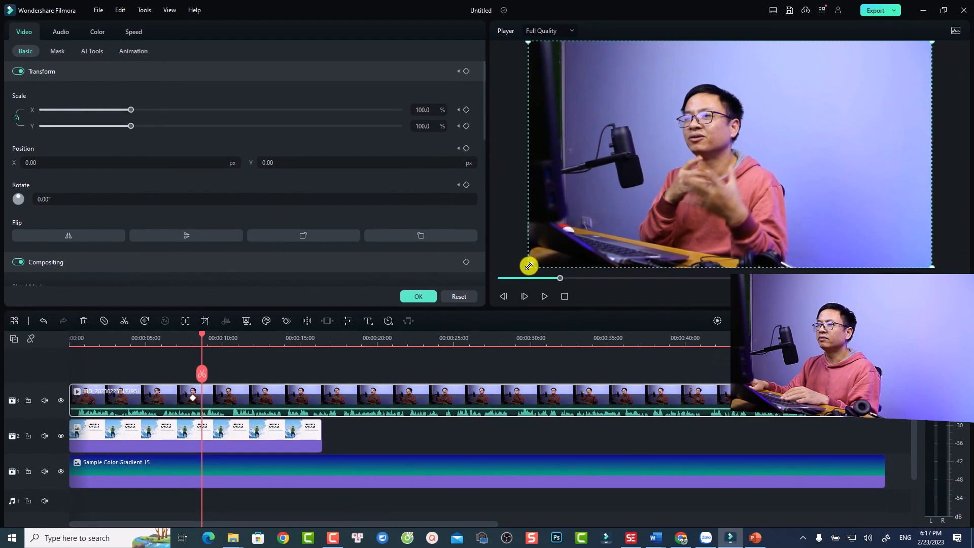
pyautogui.moveTo(528, 265); pyautogui.dragTo(843, 176)
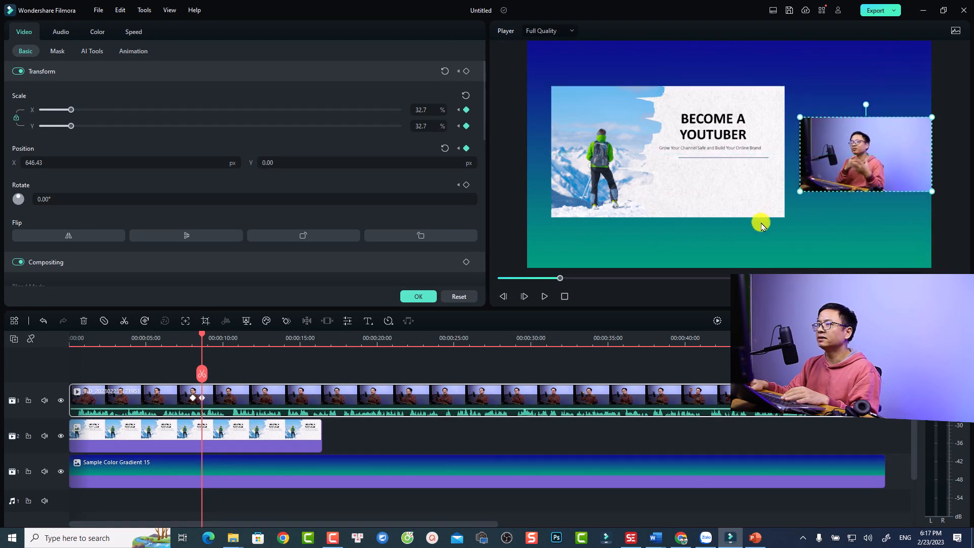
# - Preview the presenter's shrink animation from just before the first keyframe until about 14 seconds
pyautogui.click(185, 340)
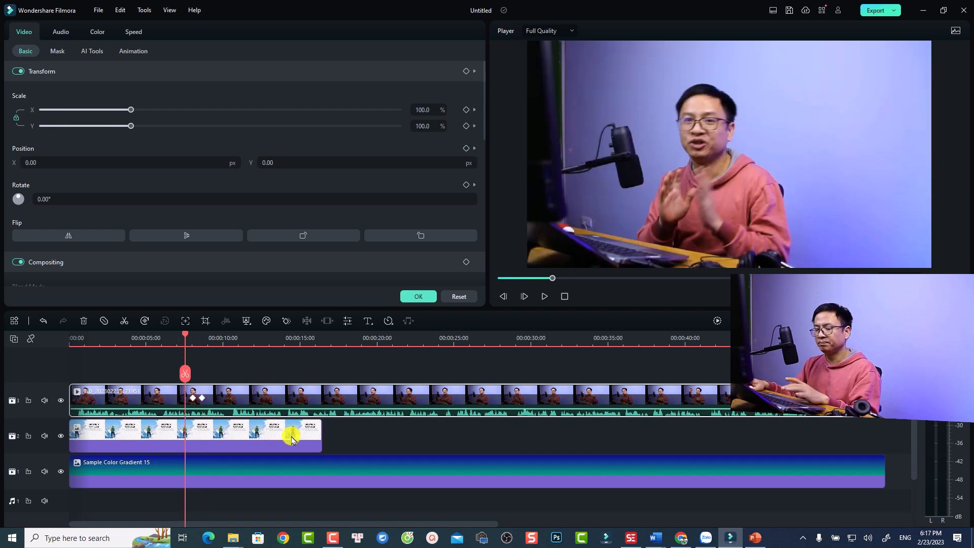
pyautogui.press('space')
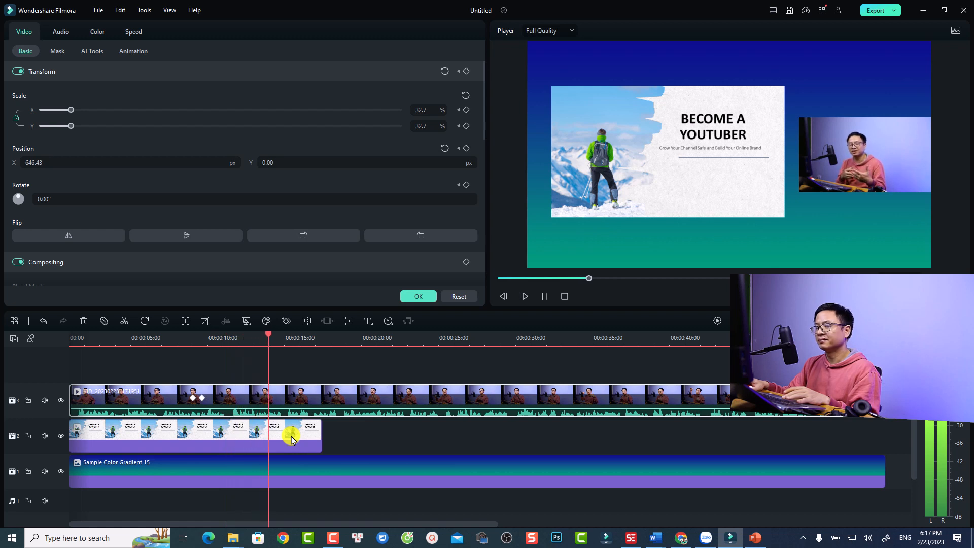
pyautogui.press('space')
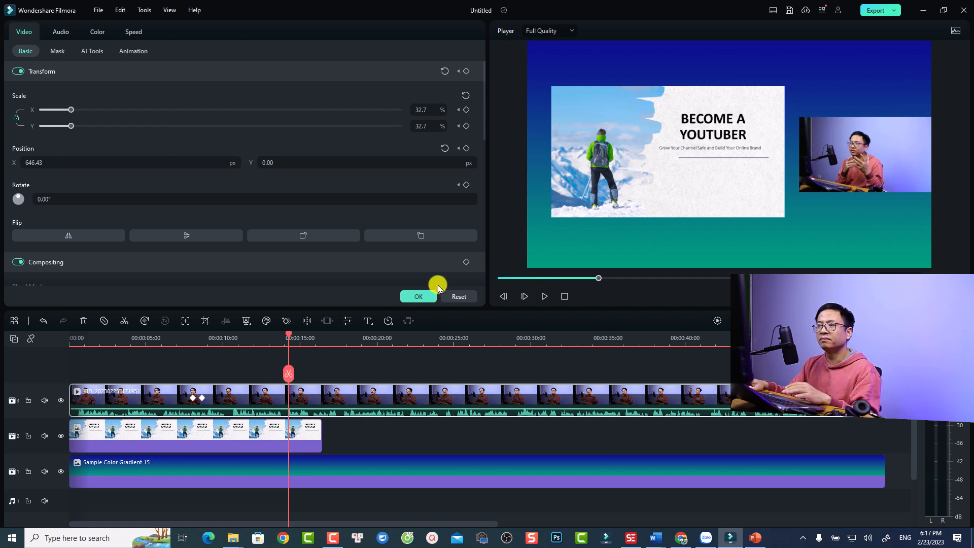
# - Trim the end of Slide1 to about 14 seconds and place Slide2 directly after it on video track 2
pyautogui.click(424, 297)
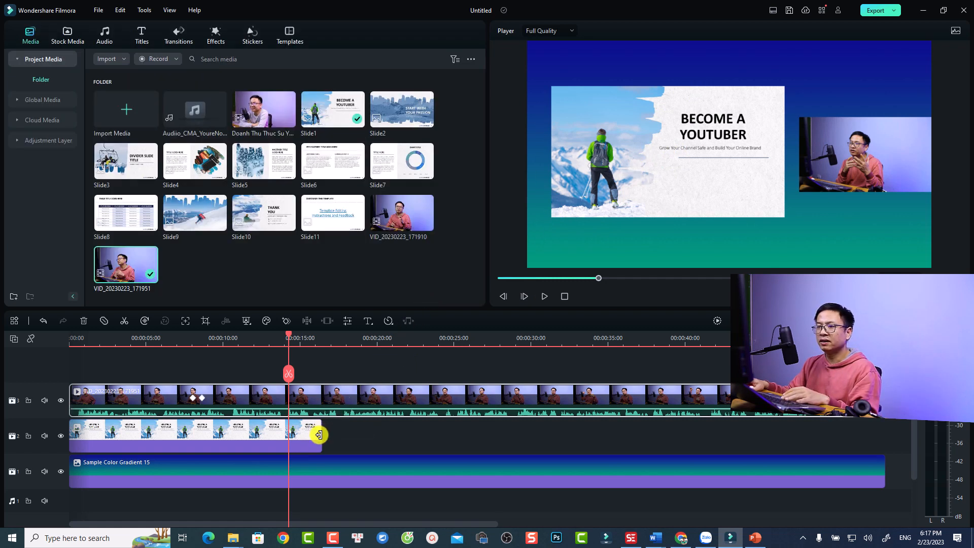
pyautogui.moveTo(318, 435); pyautogui.dragTo(287, 440)
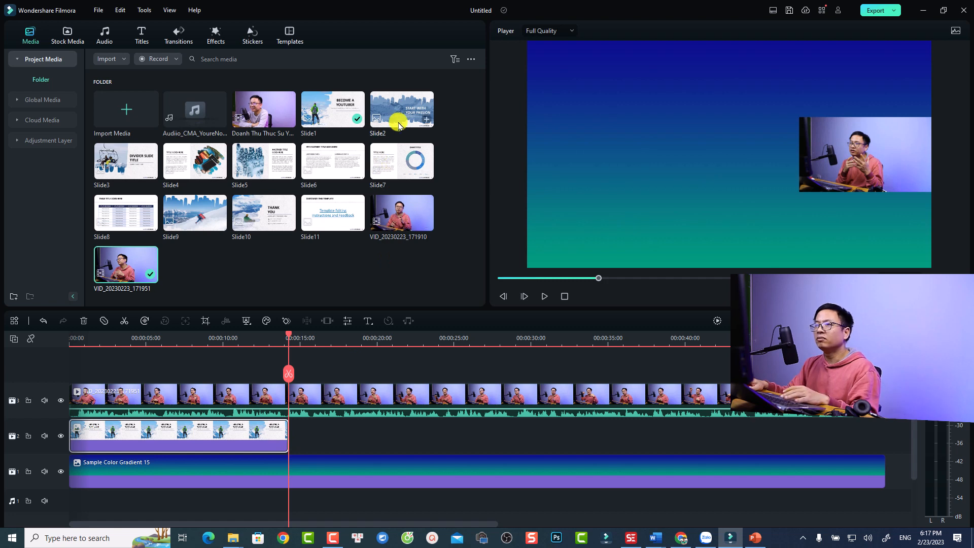
pyautogui.moveTo(396, 124); pyautogui.dragTo(295, 444)
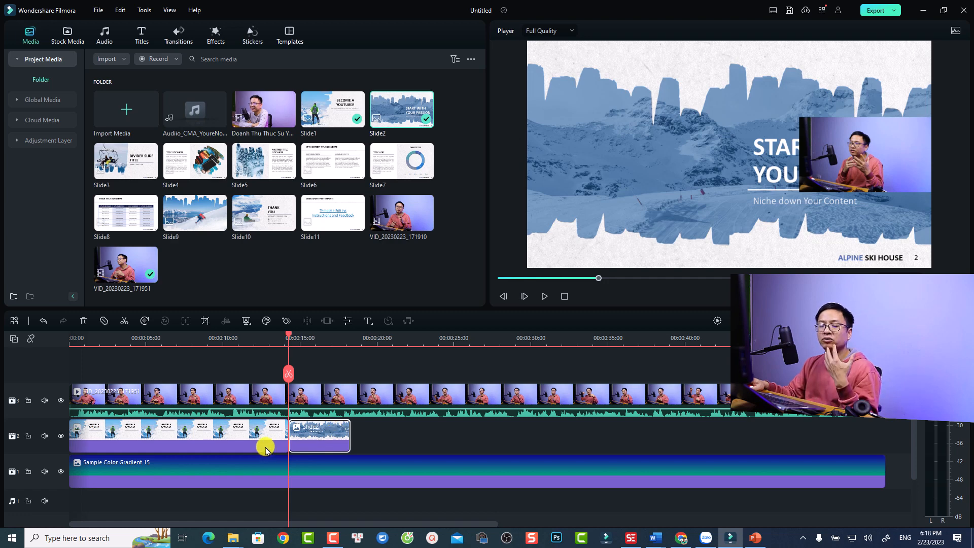
# - Copy the effects of the Slide1 clip and paste them onto Slide2 so it takes the same size and position
pyautogui.click(217, 432)
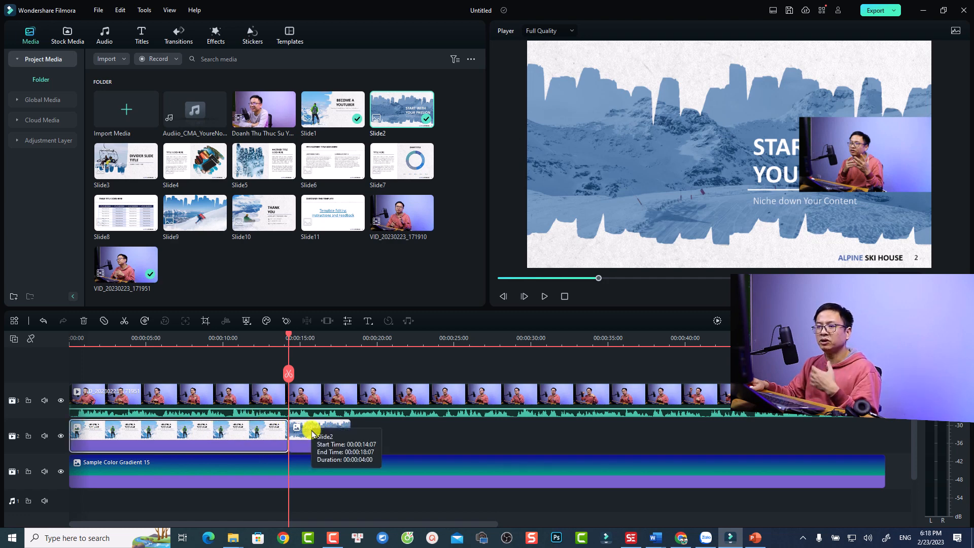
pyautogui.rightClick(257, 432)
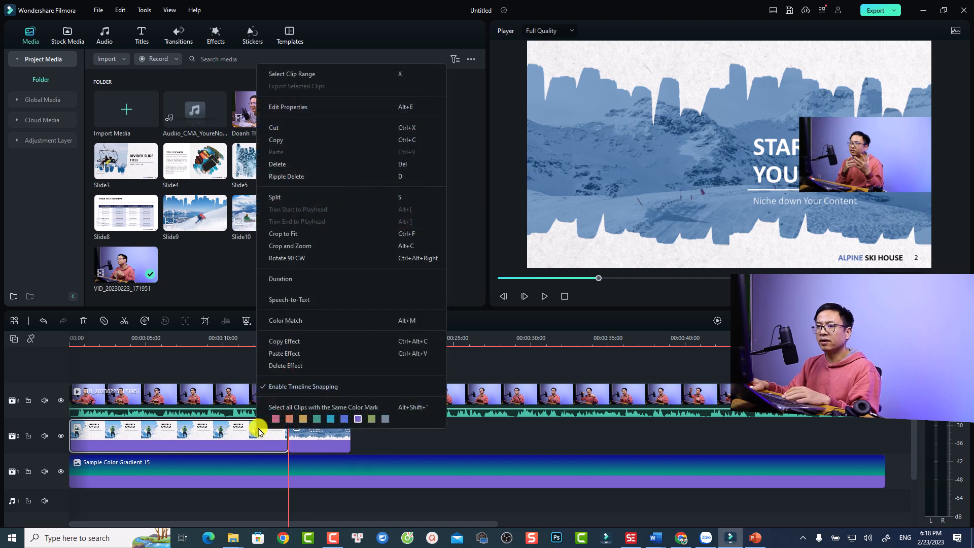
pyautogui.click(290, 342)
pyautogui.click(312, 430)
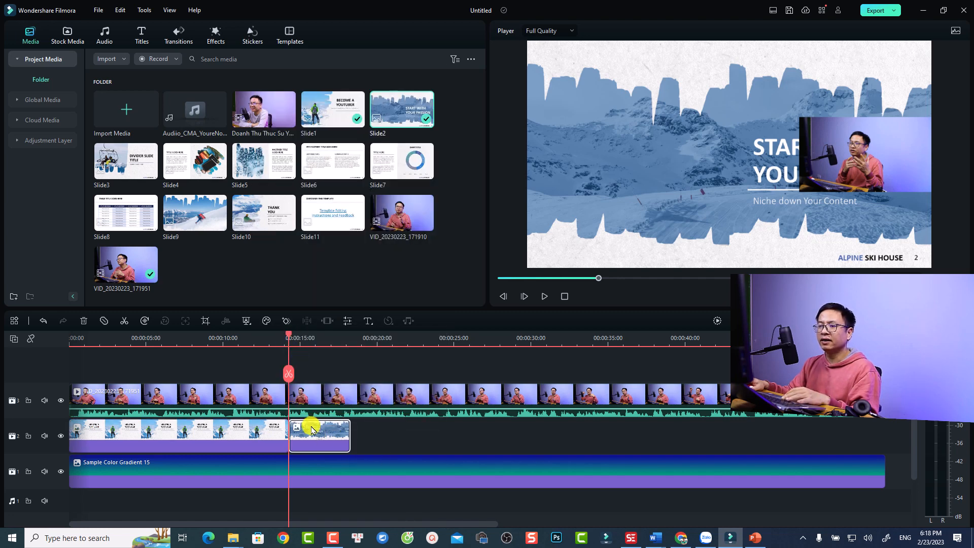
pyautogui.rightClick(312, 430)
pyautogui.click(335, 347)
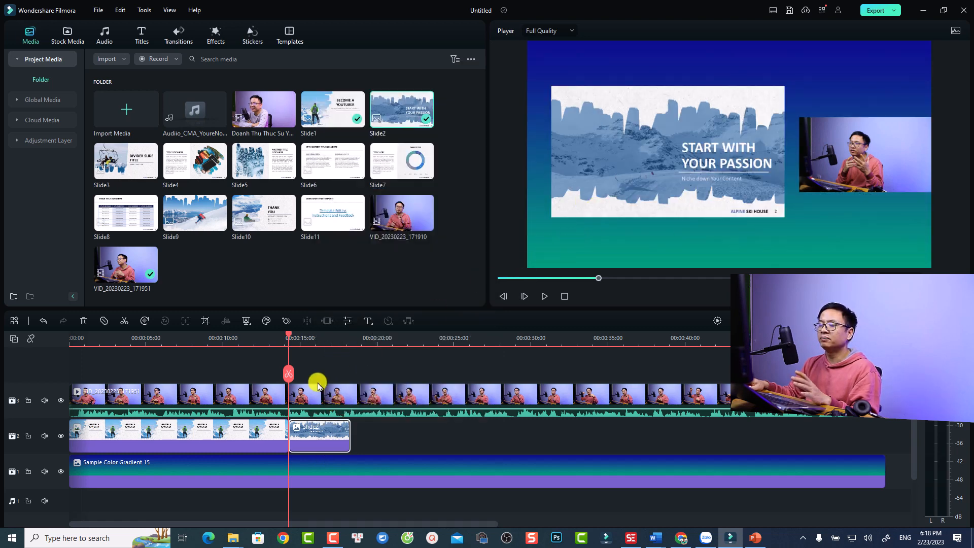
# - Preview the cut from Slide1 to Slide2 and return the playhead to just before it
pyautogui.click(278, 340)
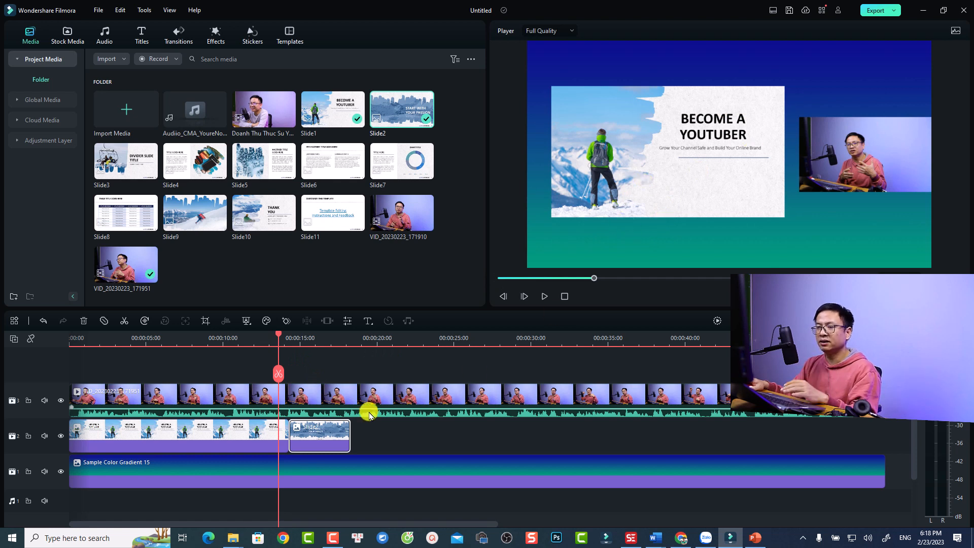
pyautogui.press('space')
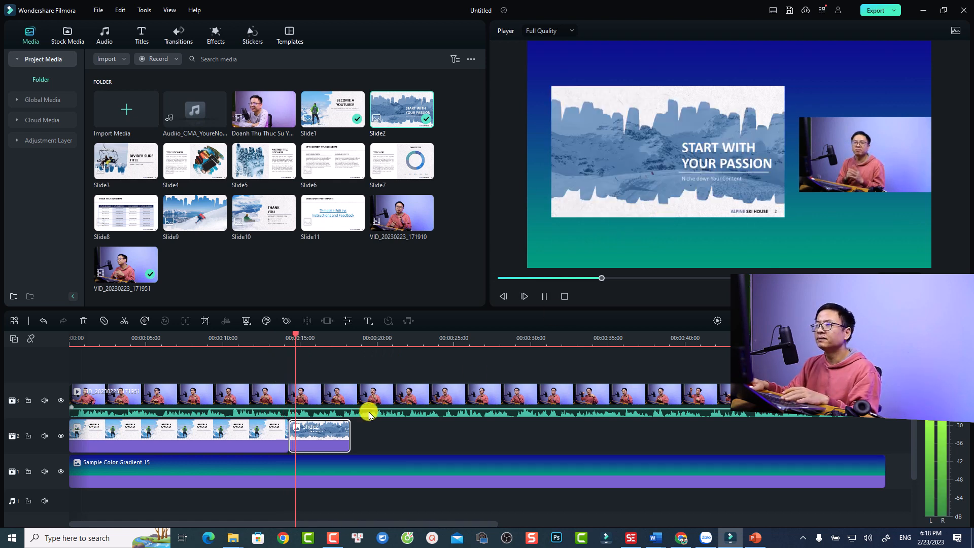
pyautogui.click(277, 341)
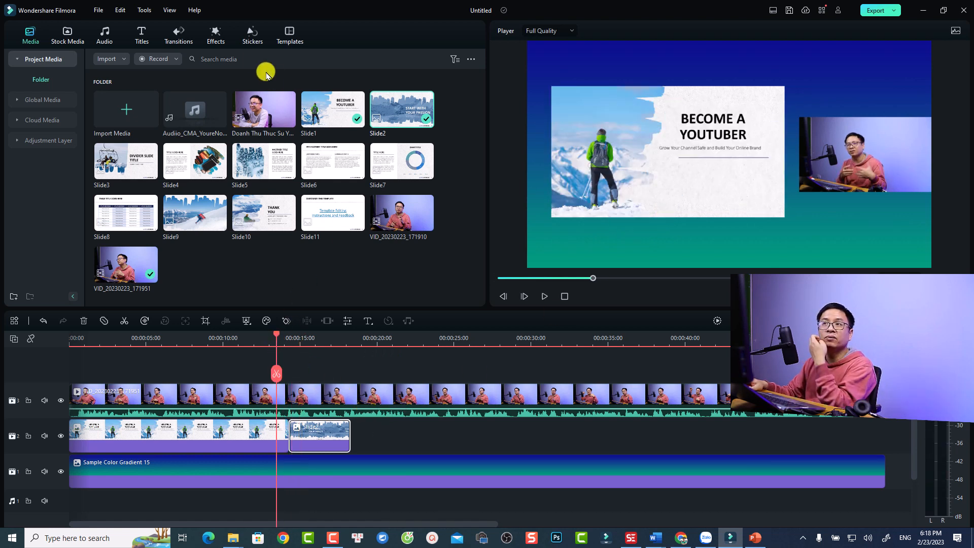
# - Add a Polka Dot transition between Slide1 and Slide2, and extend the Slide2 clip to about 35 seconds
pyautogui.click(178, 36)
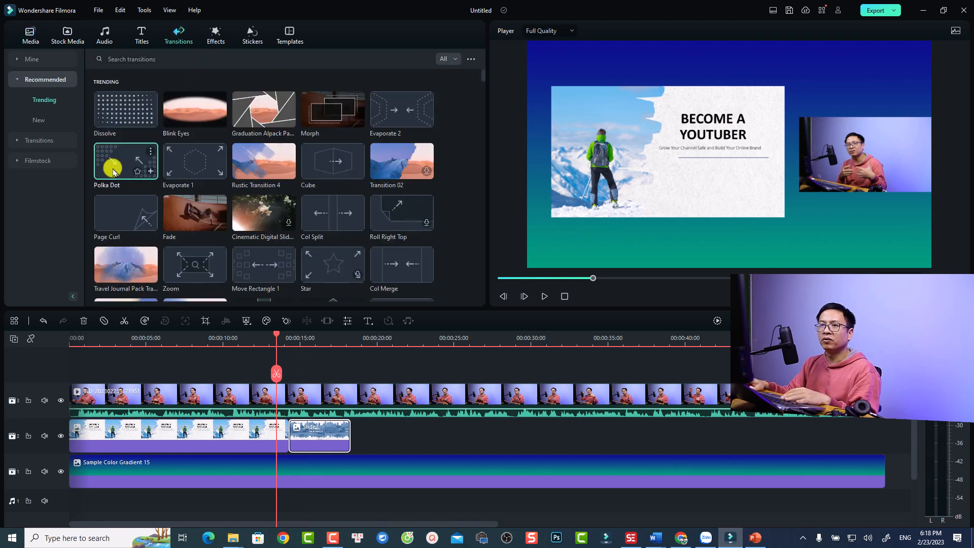
pyautogui.moveTo(113, 172); pyautogui.dragTo(291, 445)
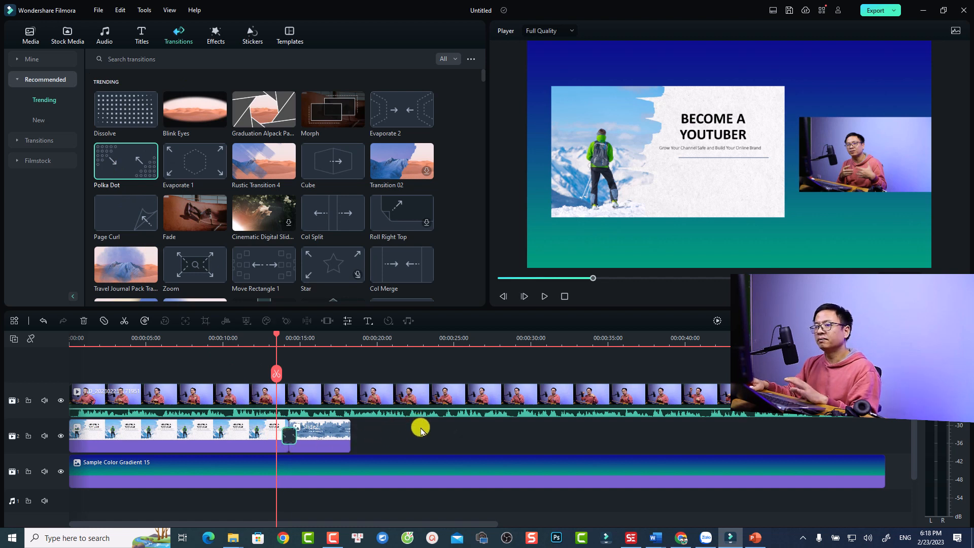
pyautogui.press('space')
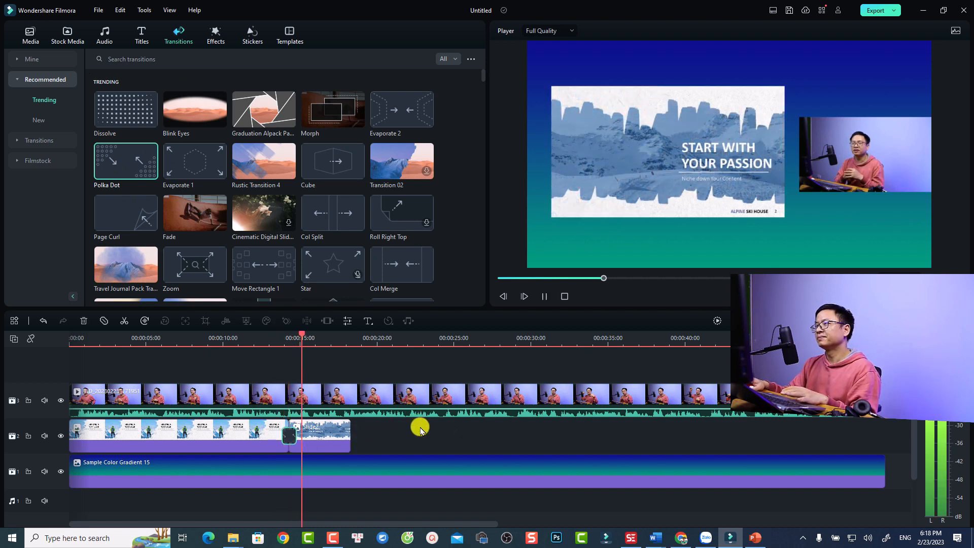
pyautogui.press('space')
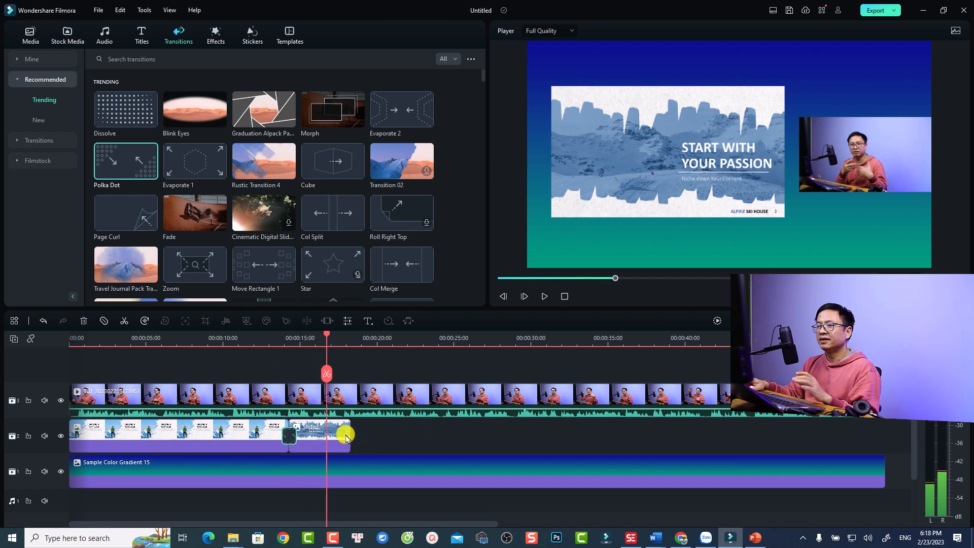
pyautogui.moveTo(346, 438); pyautogui.dragTo(613, 446)
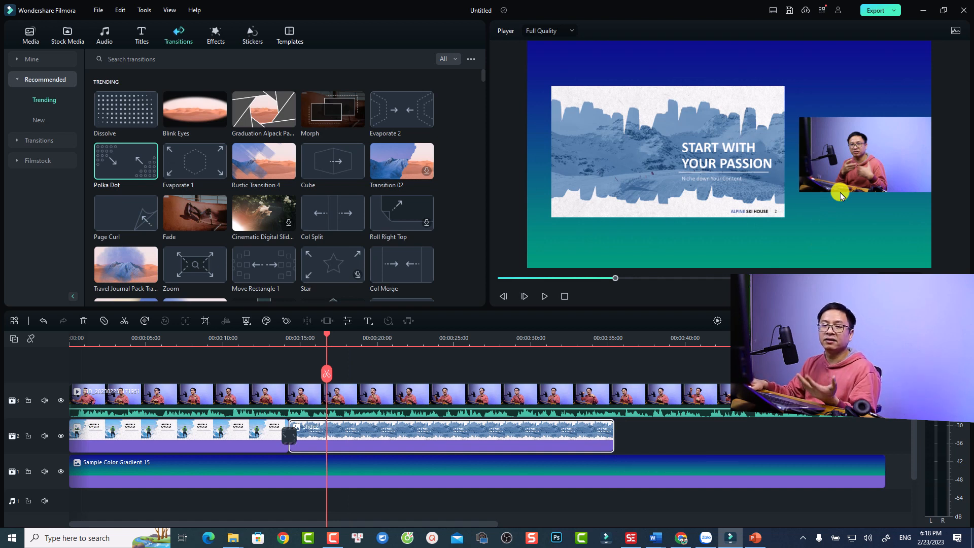
# - Keyframe the presenter clip on track 3 at about 19.5 seconds, and reset its scale to 100% and position to 0, 0 at 20 seconds
pyautogui.moveTo(326, 333); pyautogui.dragTo(369, 346)
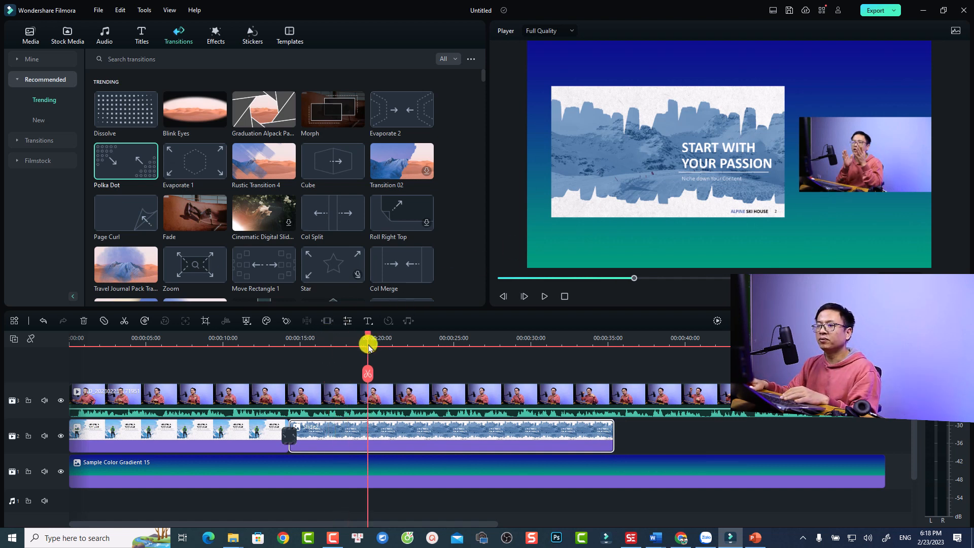
pyautogui.click(396, 399)
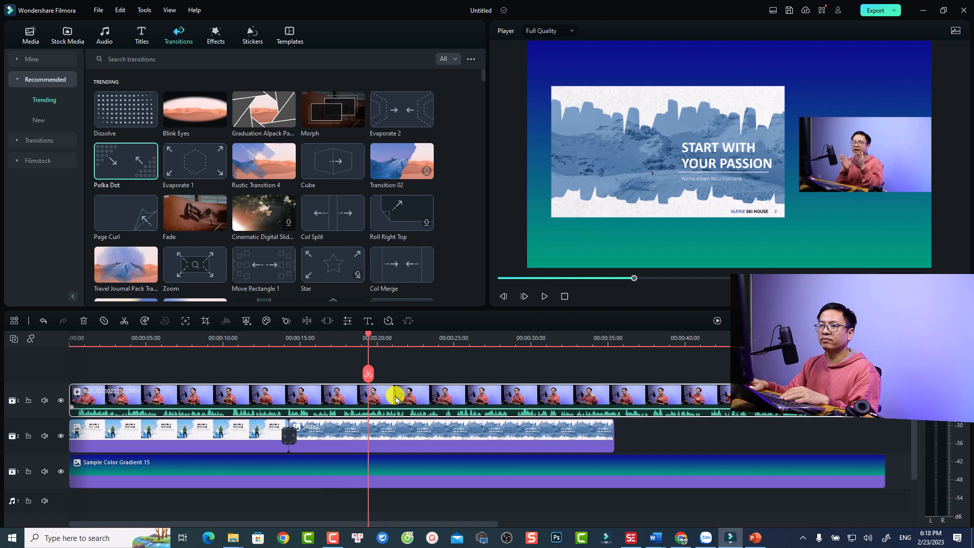
pyautogui.click(286, 321)
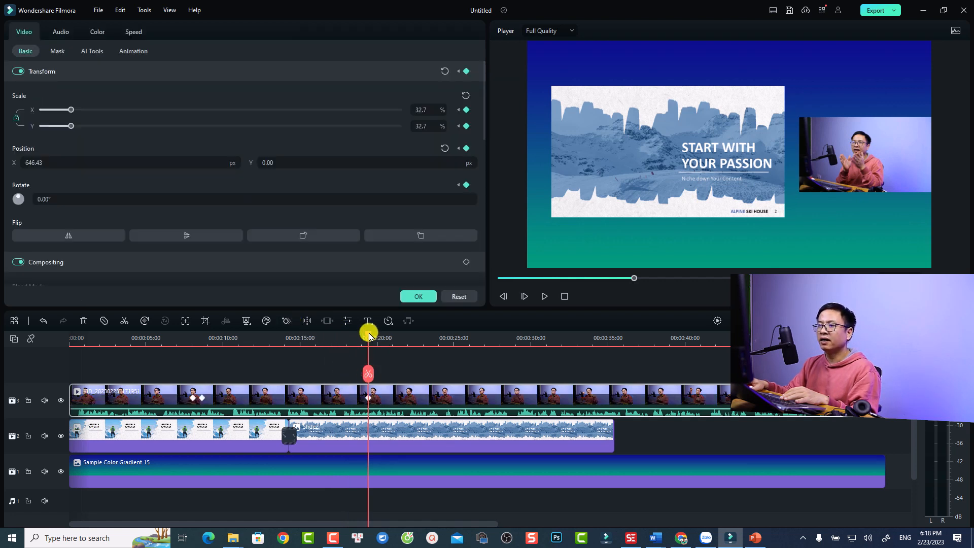
pyautogui.moveTo(369, 336); pyautogui.dragTo(379, 337)
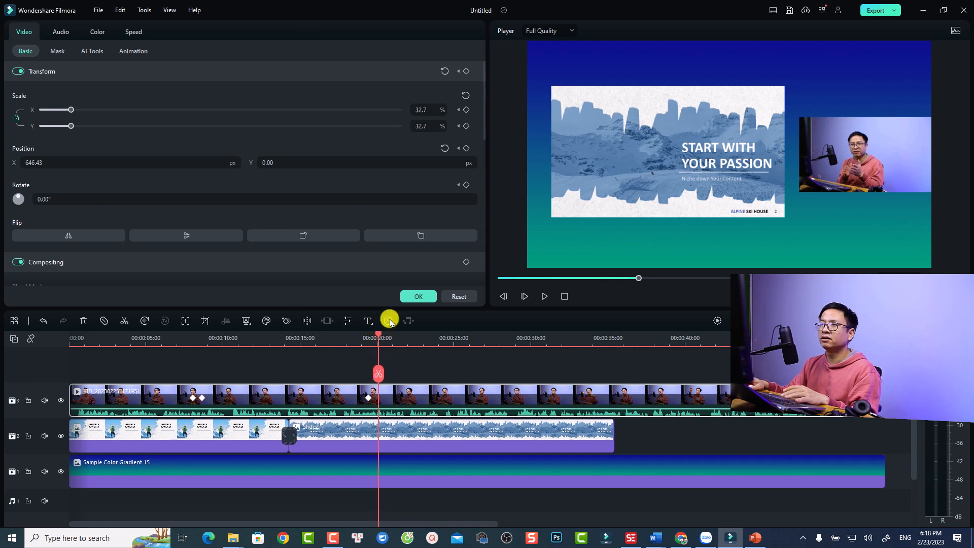
pyautogui.click(464, 98)
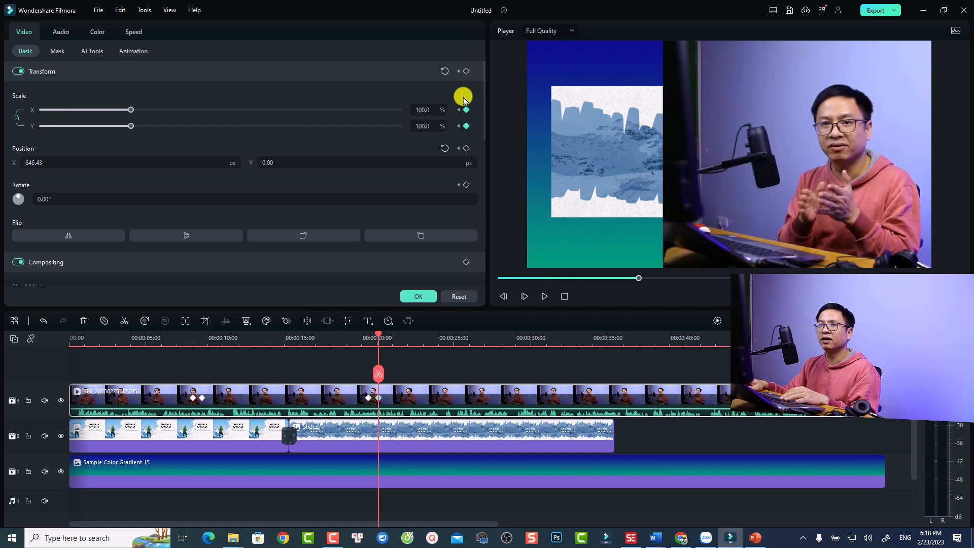
pyautogui.click(445, 148)
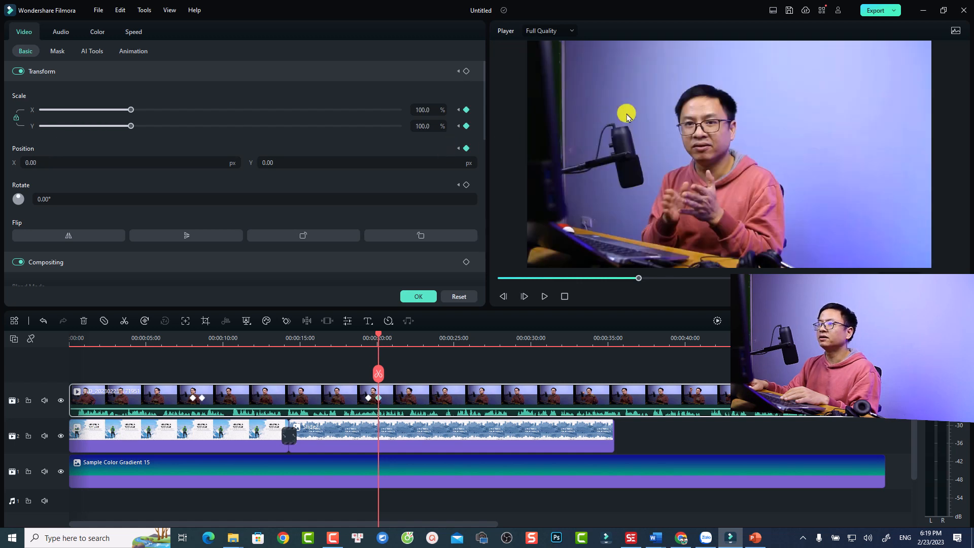
# - Preview the presenter's enlargement from about 19 seconds to 24 seconds, and accept the clip's transform settings
pyautogui.click(364, 338)
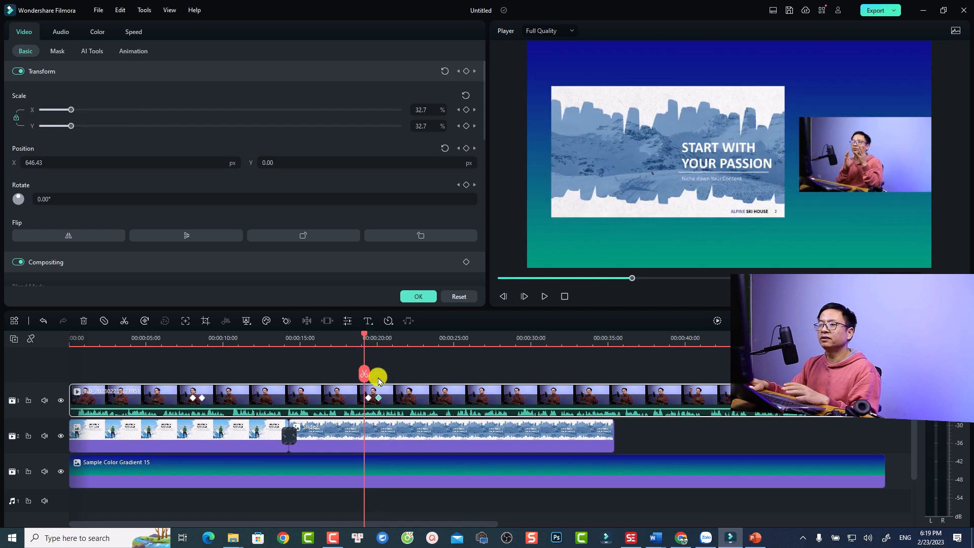
pyautogui.press('space')
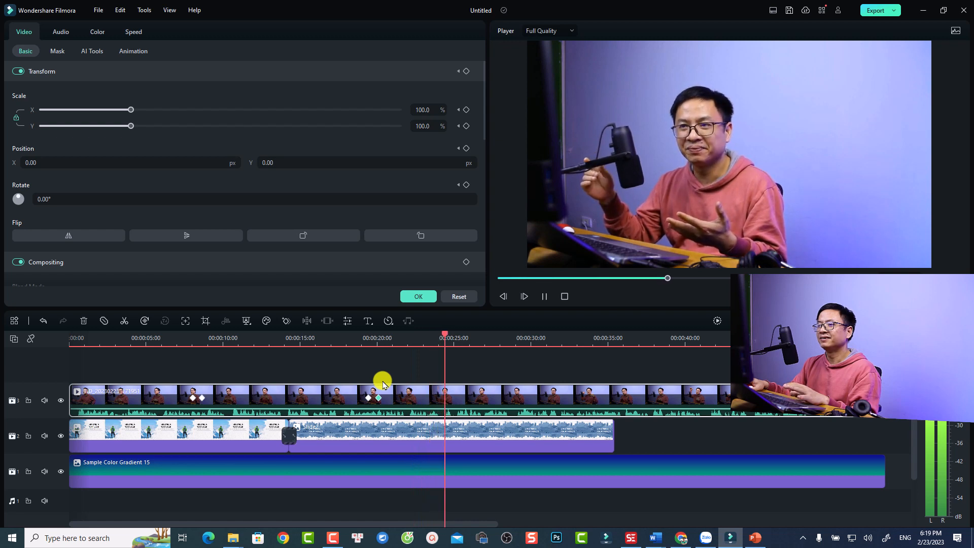
pyautogui.press('space')
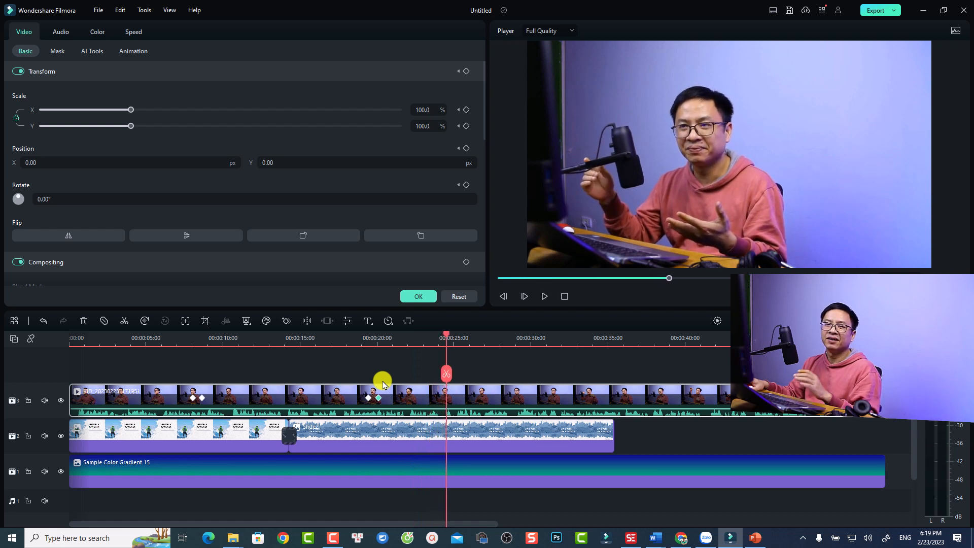
pyautogui.click(417, 296)
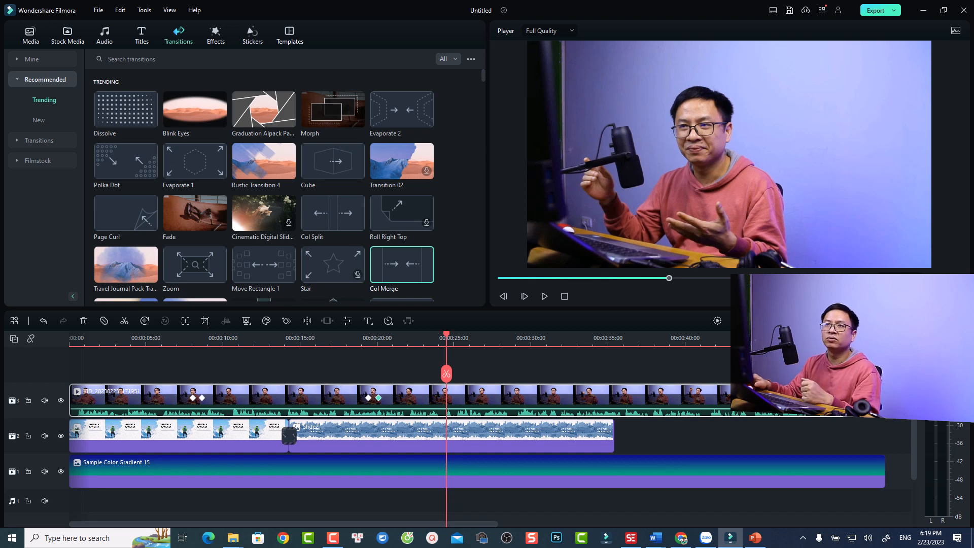
# - Return to the project media library and show its recording options
pyautogui.click(27, 35)
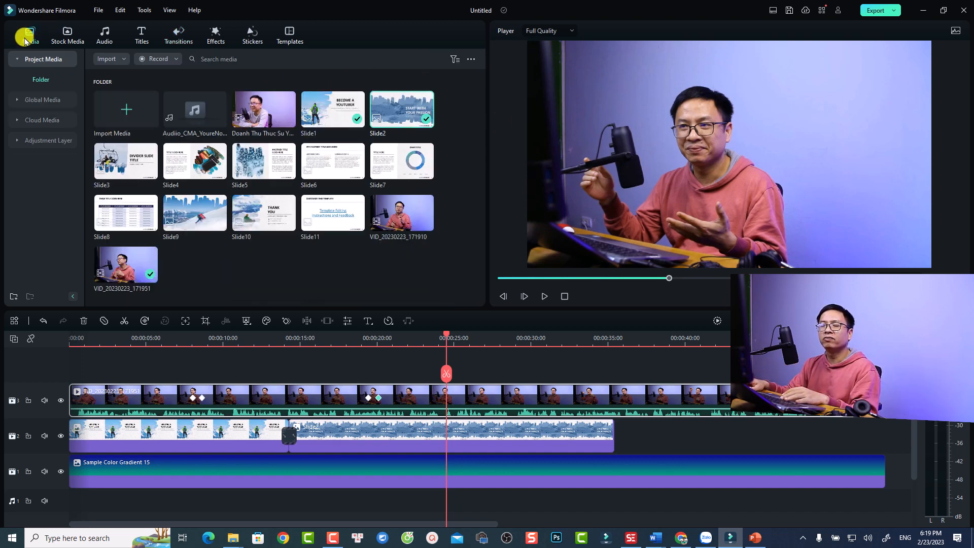
pyautogui.click(174, 60)
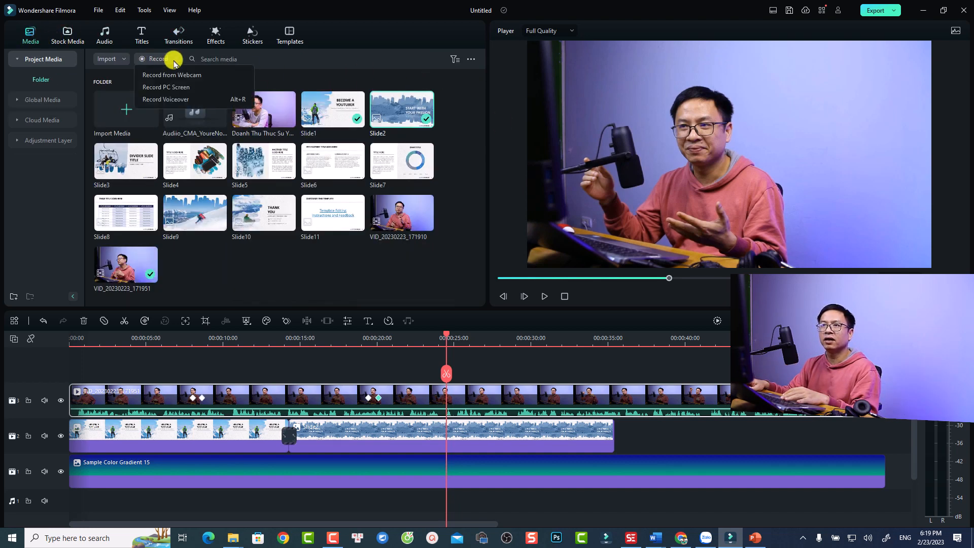